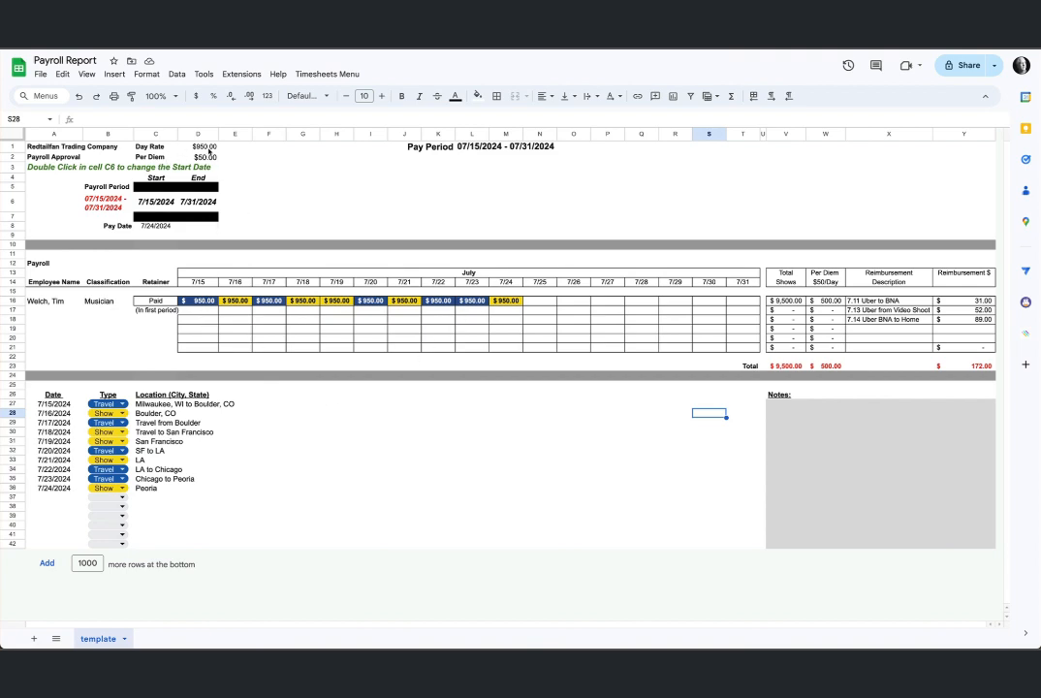
Set the payroll period start date in cell C6 to 8/1/2024
left_click(196, 147)
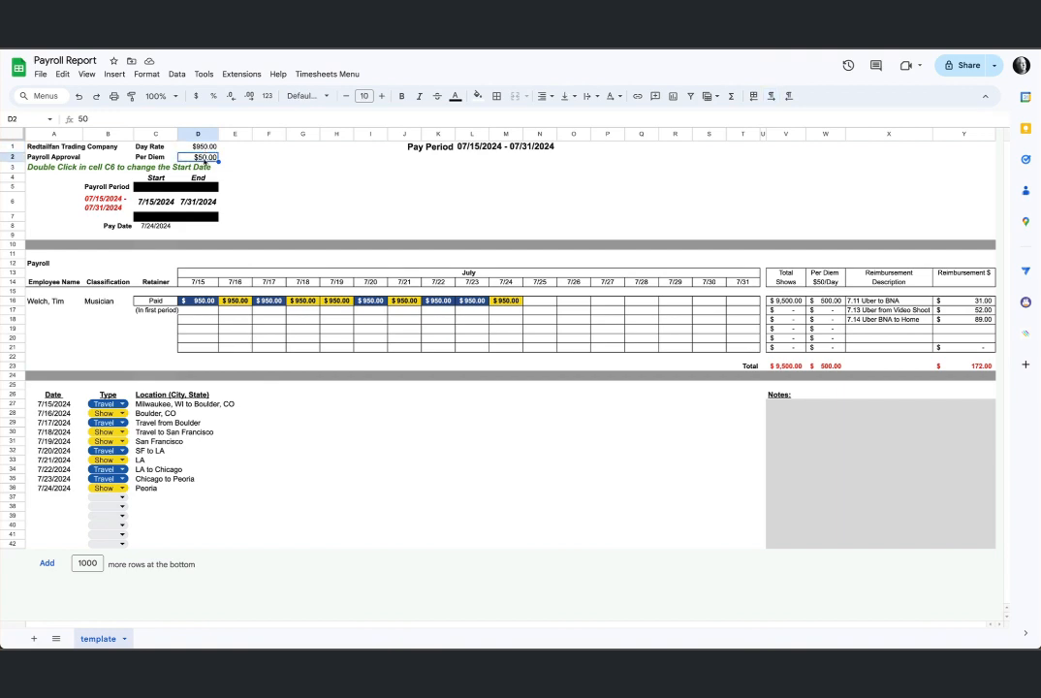
left_click(76, 147)
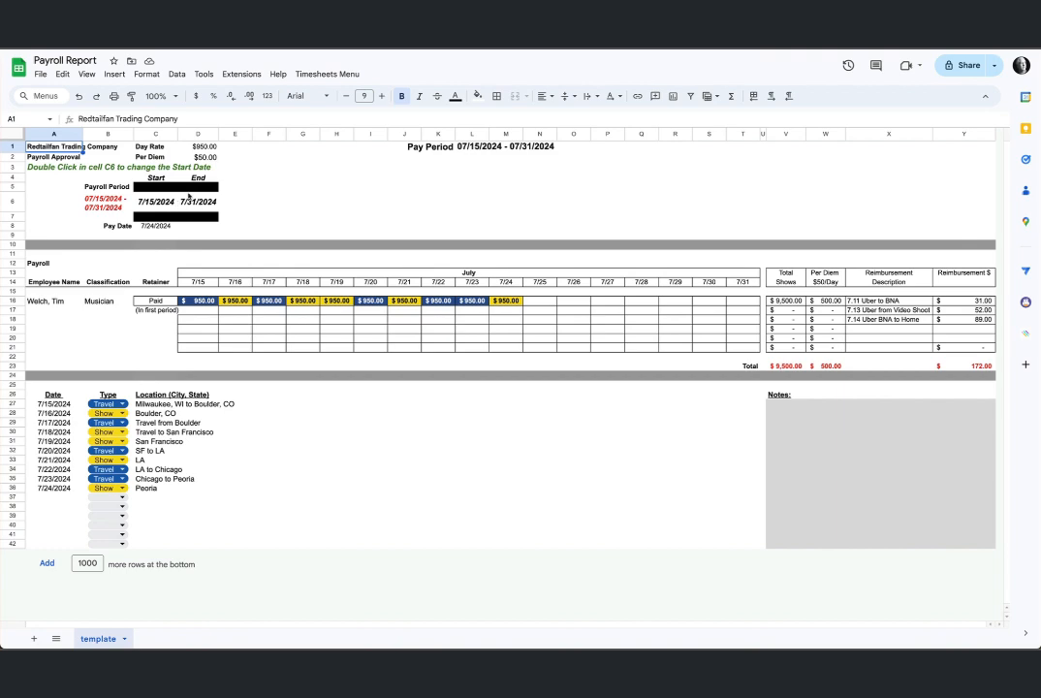
double_click(166, 205)
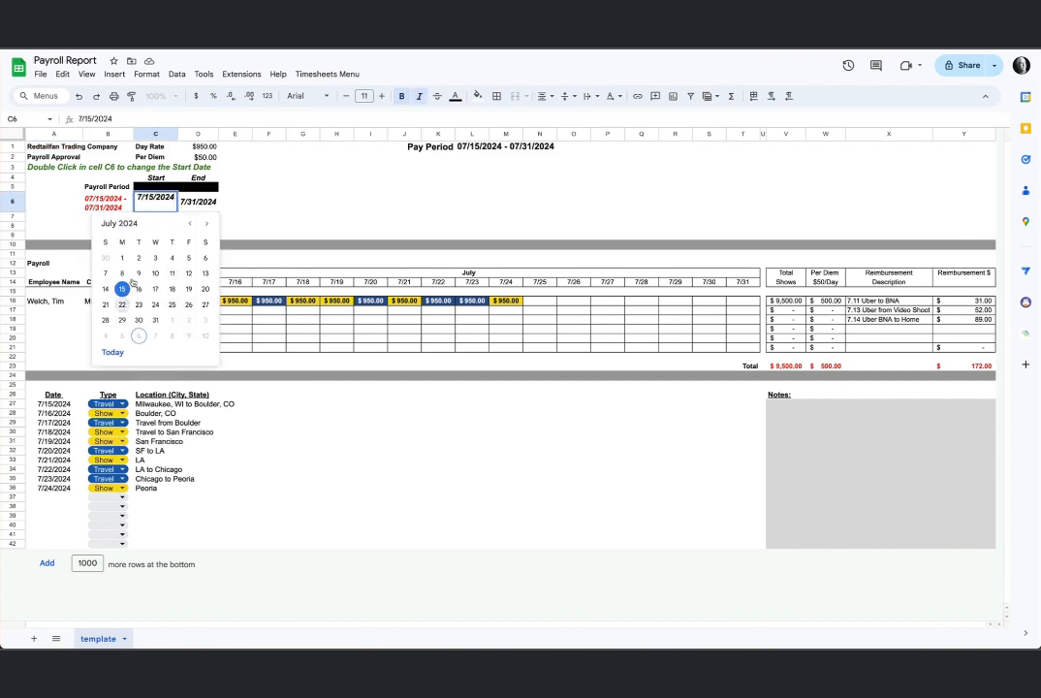
left_click(303, 202)
double_click(136, 204)
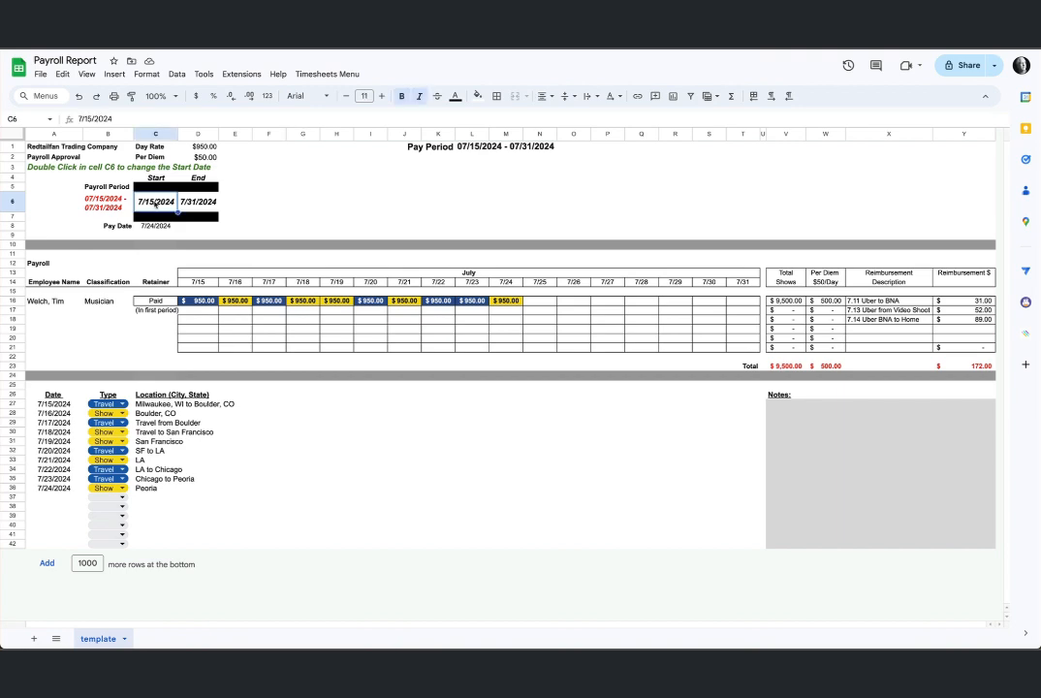
left_click(172, 323)
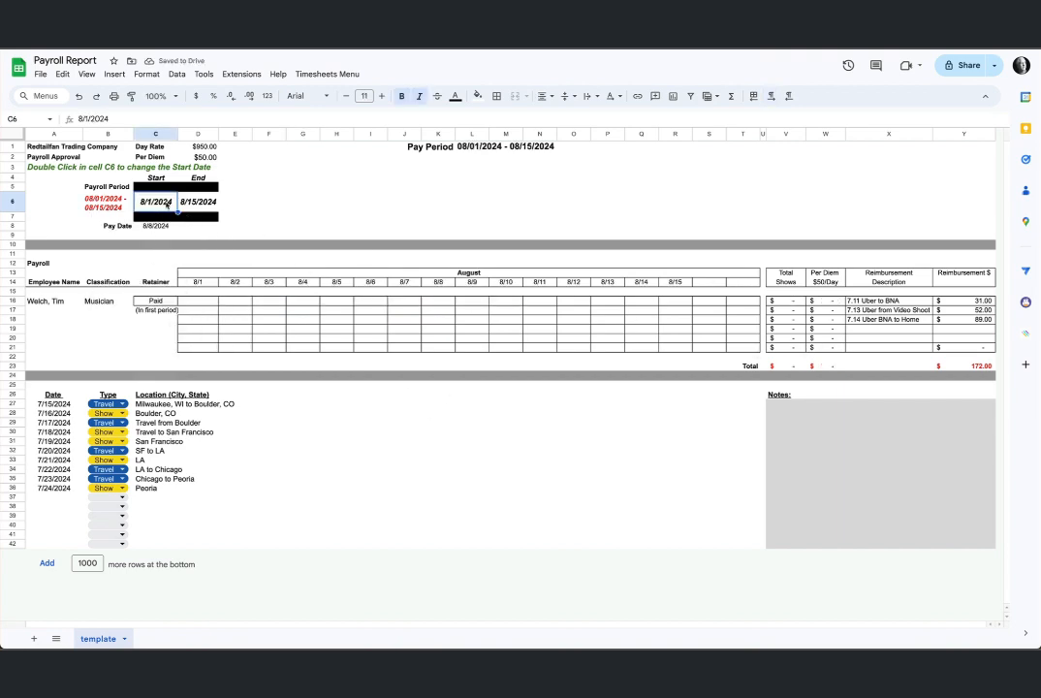
Change the payroll period start date in cell C6 back to 7/15/2024
double_click(167, 205)
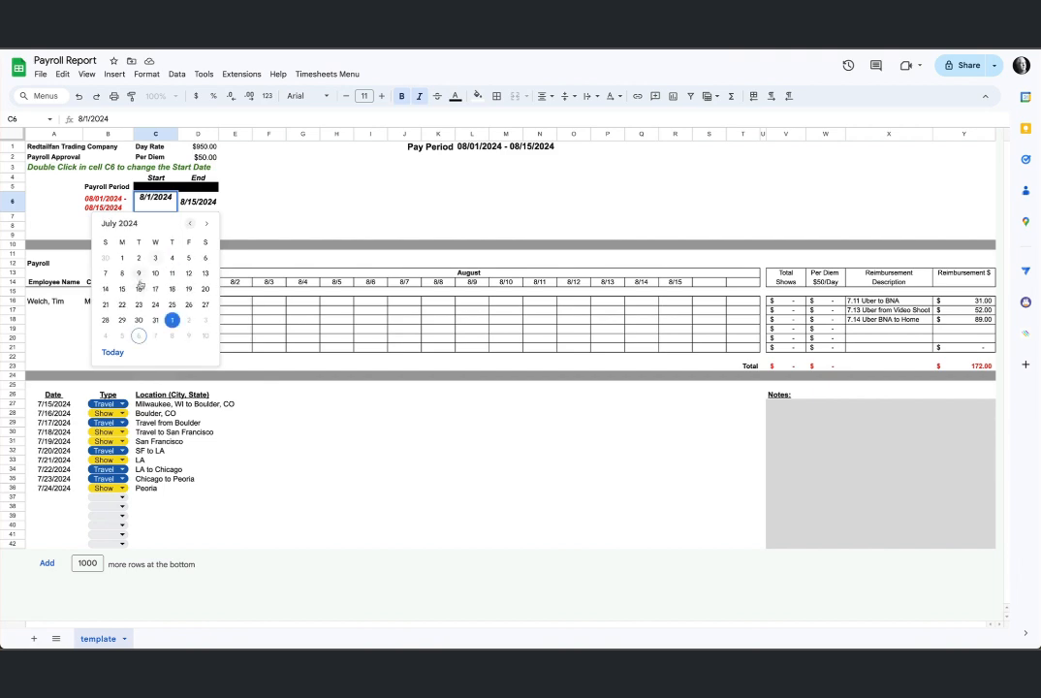
left_click(123, 289)
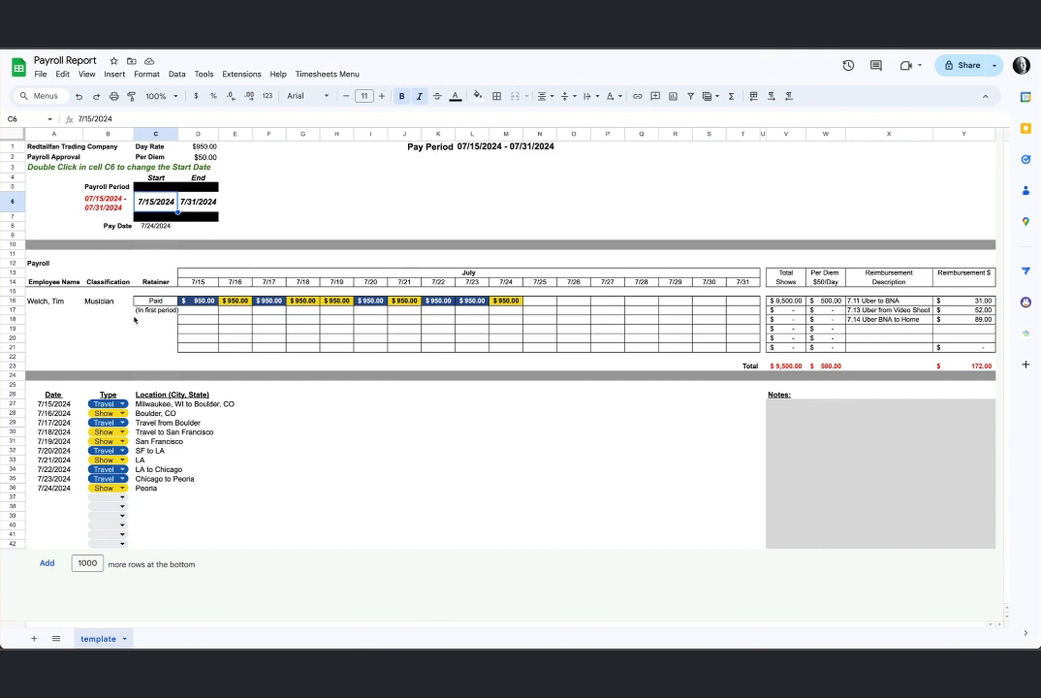
Add a 7/26/2024 entry with type Travel in row 37, below the last entry of the date list
left_click(255, 498)
left_click(69, 406)
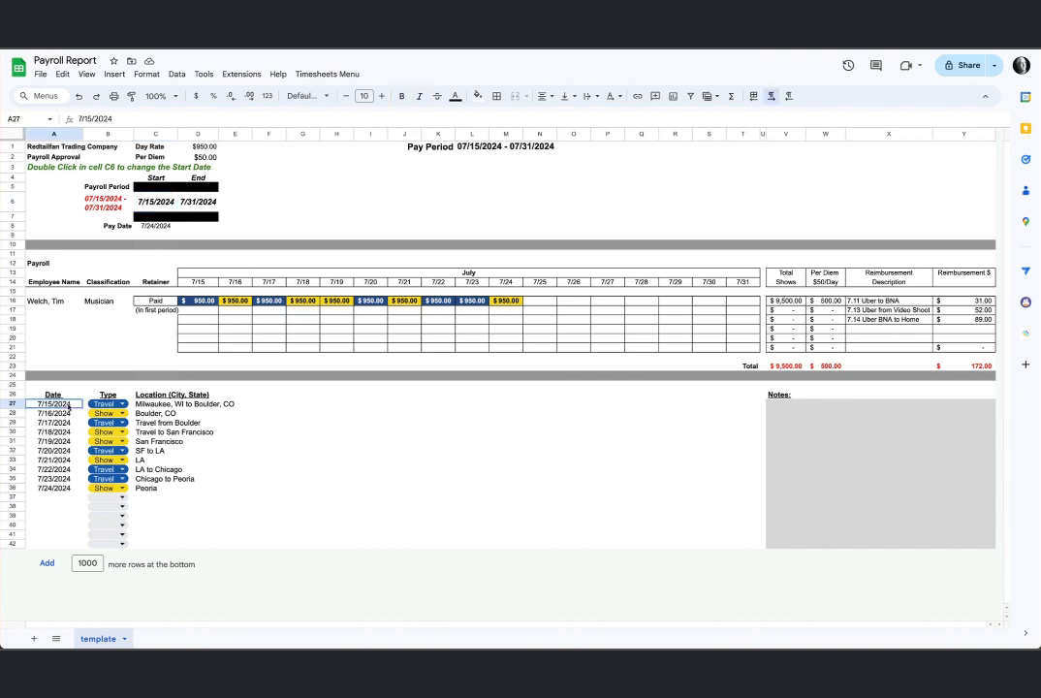
left_click(70, 500)
double_click(70, 500)
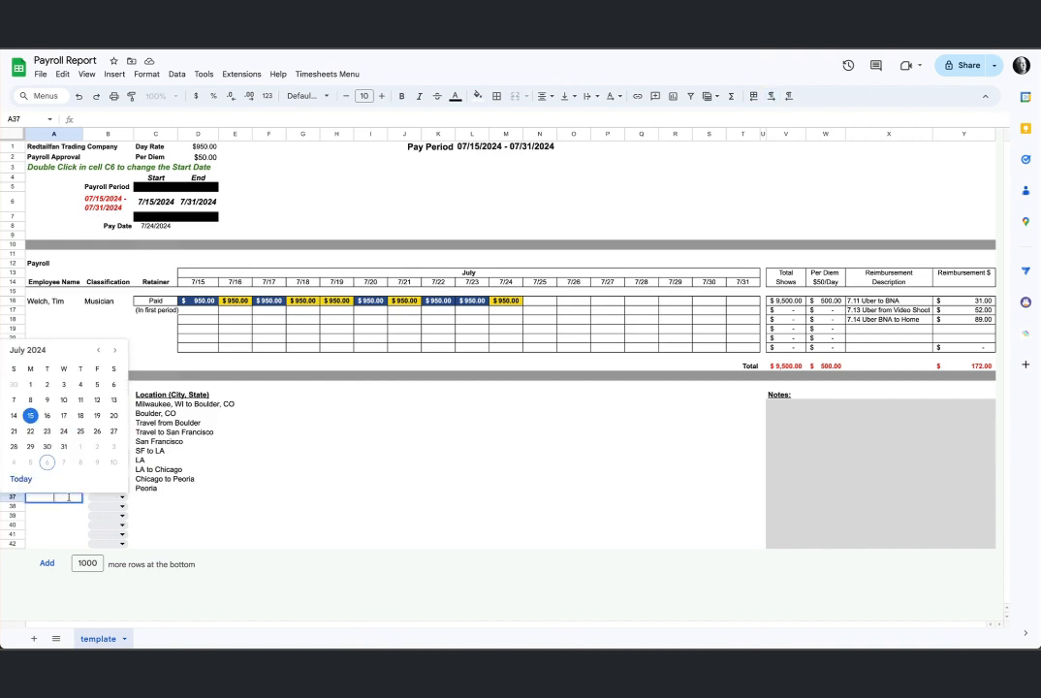
left_click(96, 432)
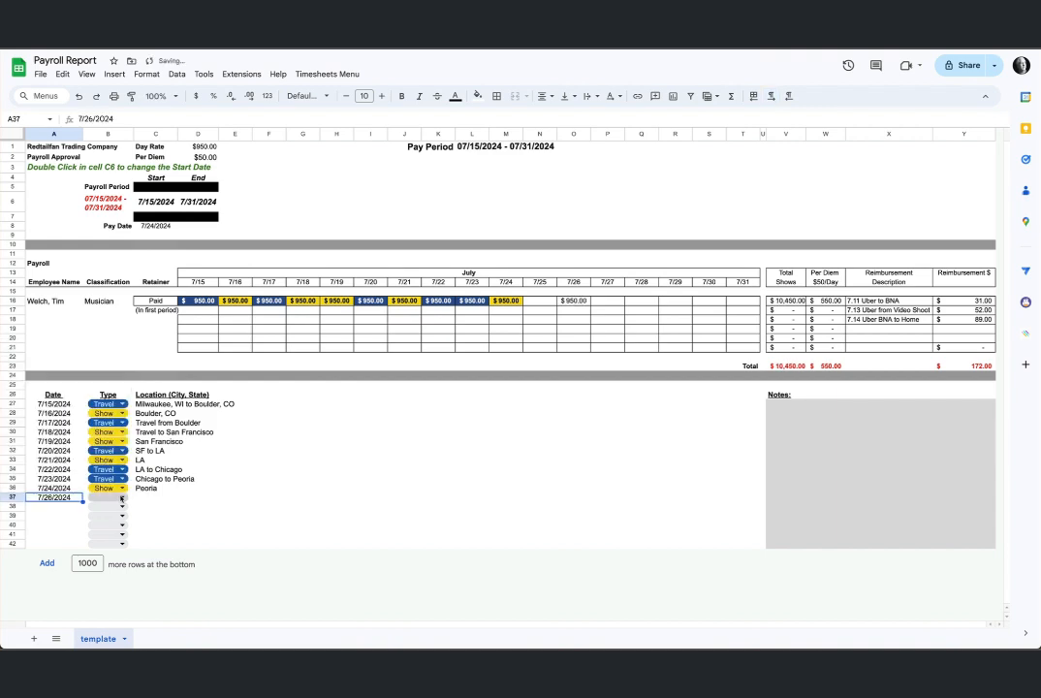
left_click(109, 497)
left_click(109, 531)
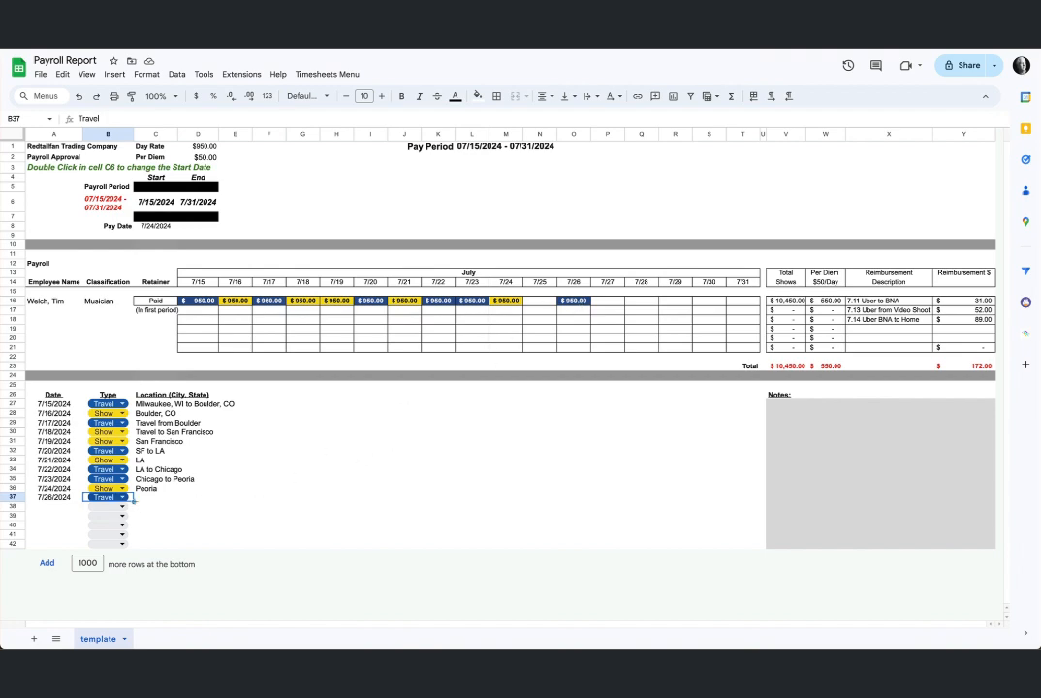
Clear the type of the 7/26/2024 entry and set it to Travel again
left_click(140, 498)
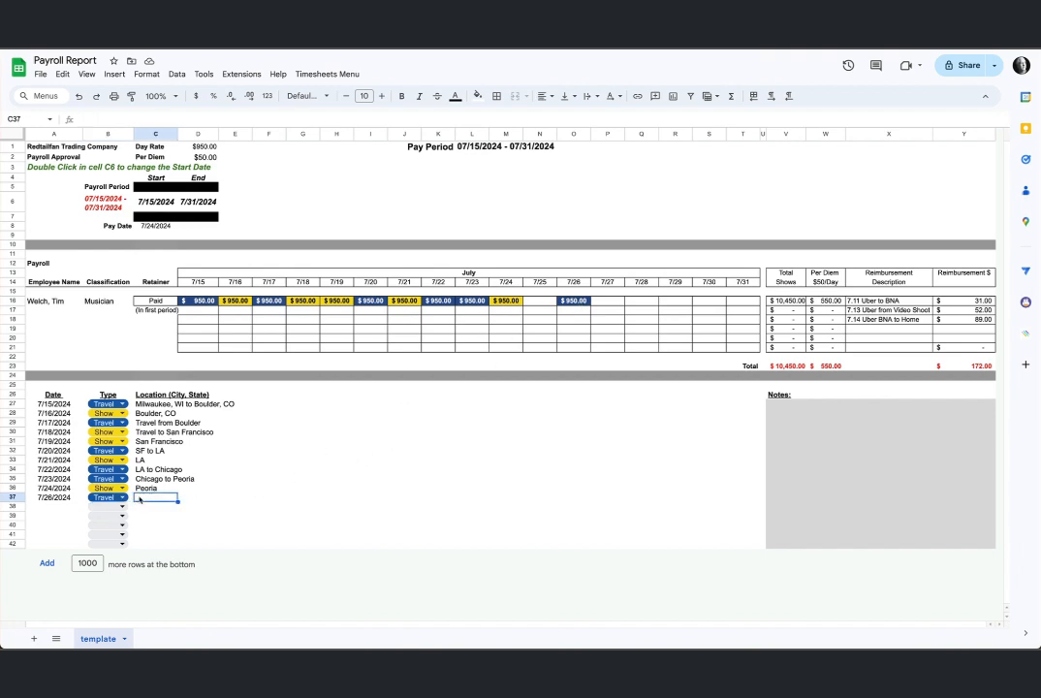
left_click(130, 501)
key("Delete")
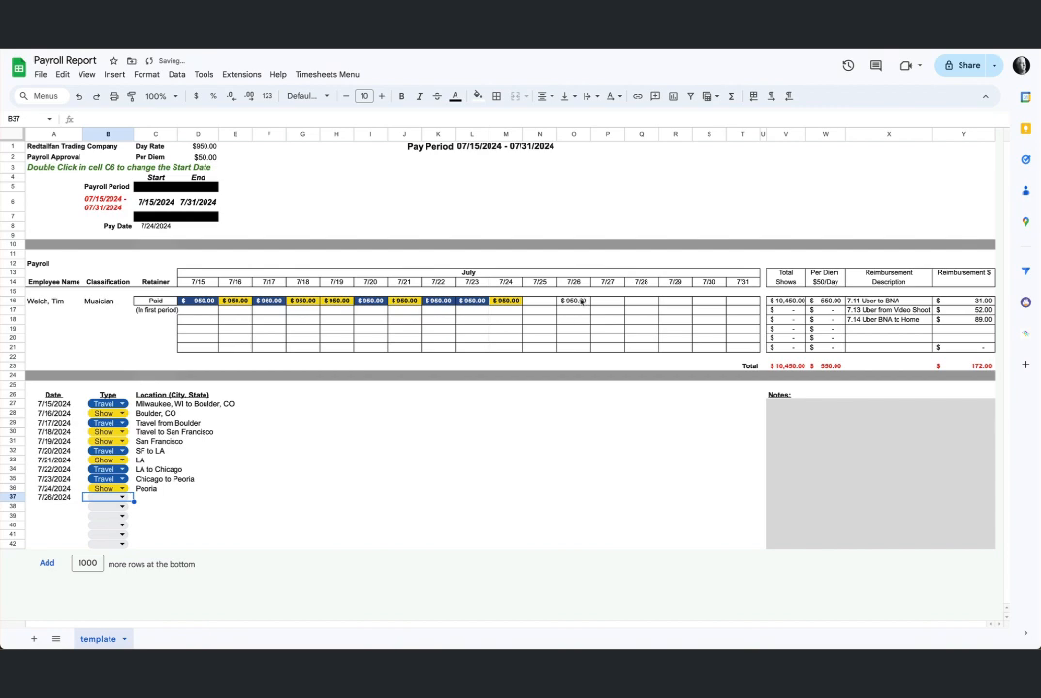
left_click(123, 498)
left_click(104, 531)
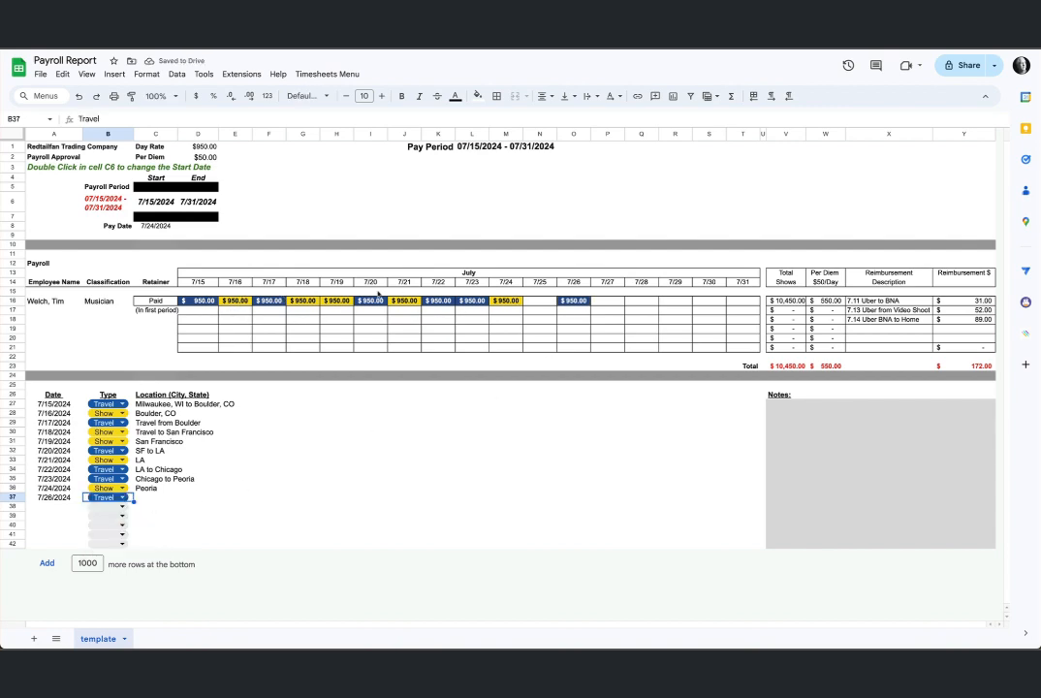
Enter "Peoria to St. Louis" as the location of the 7/26/2024 travel entry
left_click(155, 499)
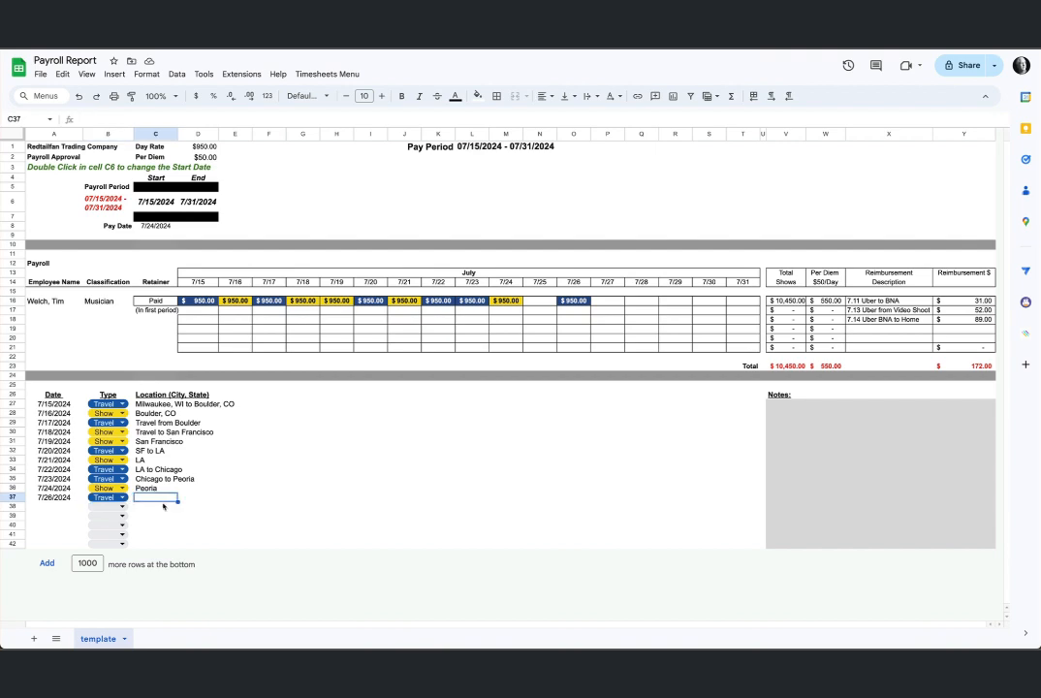
type("Peoria to")
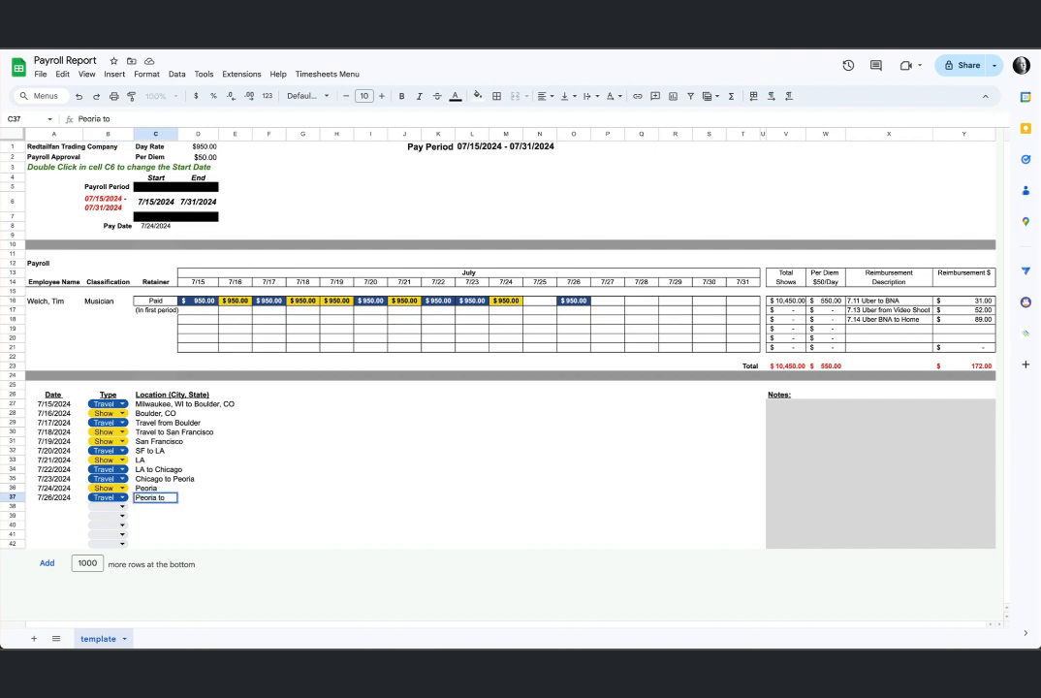
type(" St. Louis")
key("Return")
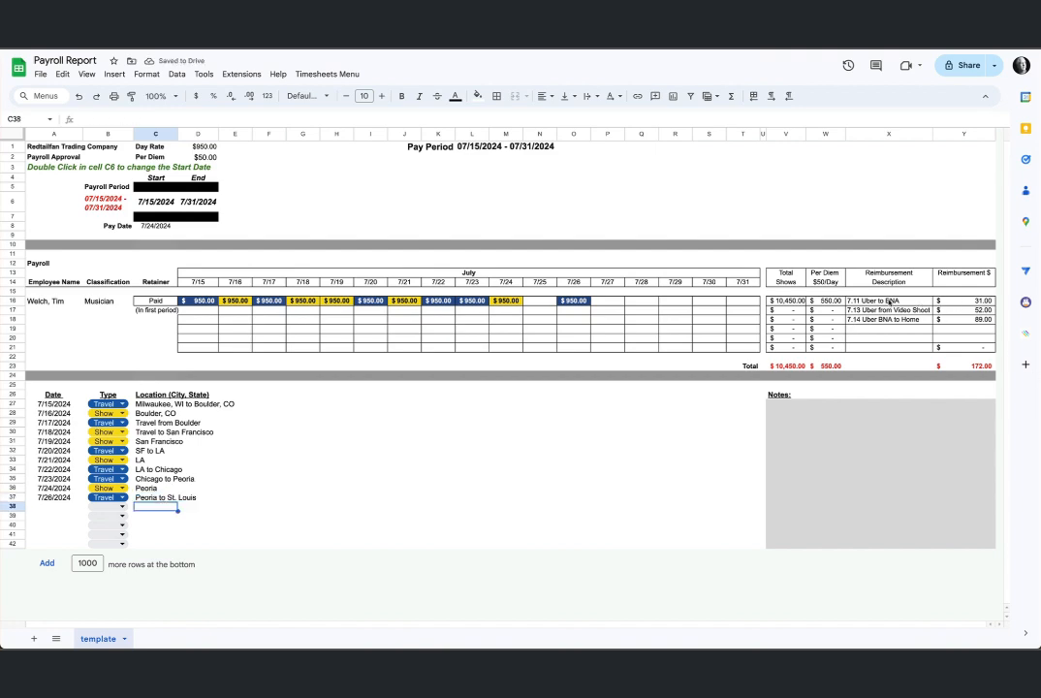
Examine the first reimbursement description and the show, per diem and reimbursement totals in row 23
left_click(890, 301)
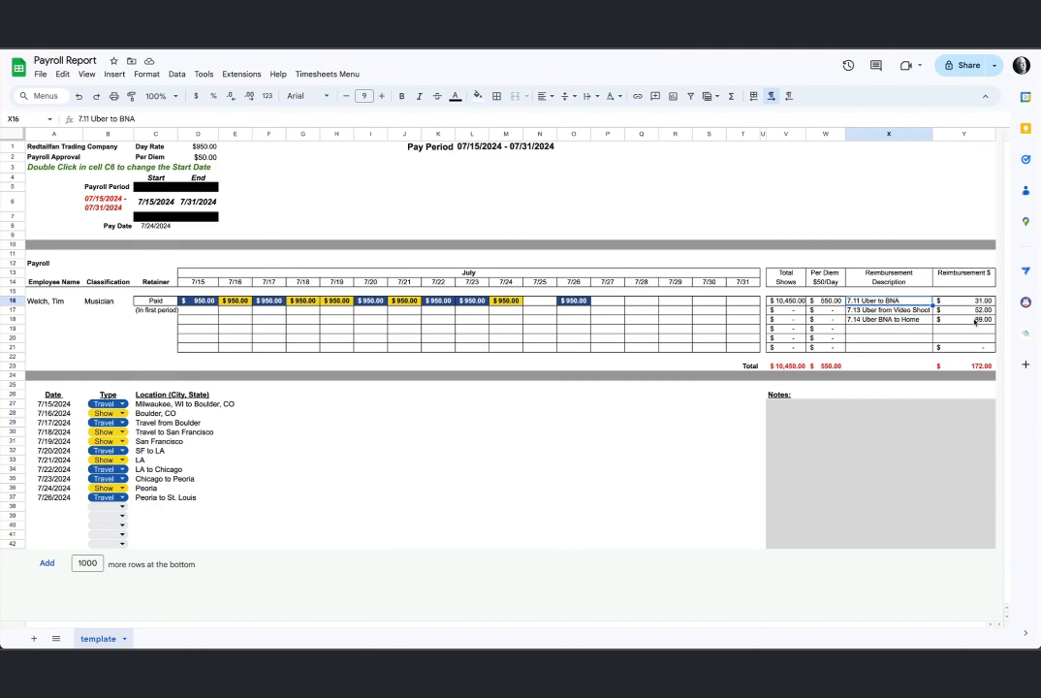
left_click(786, 365)
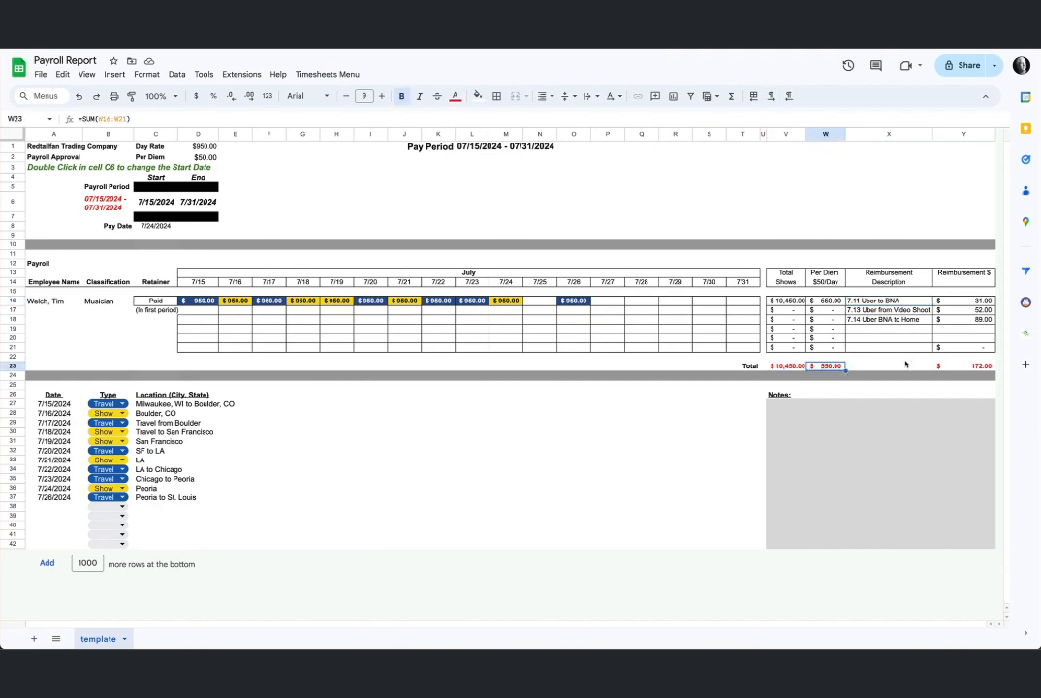
left_click(968, 365)
left_click(798, 359)
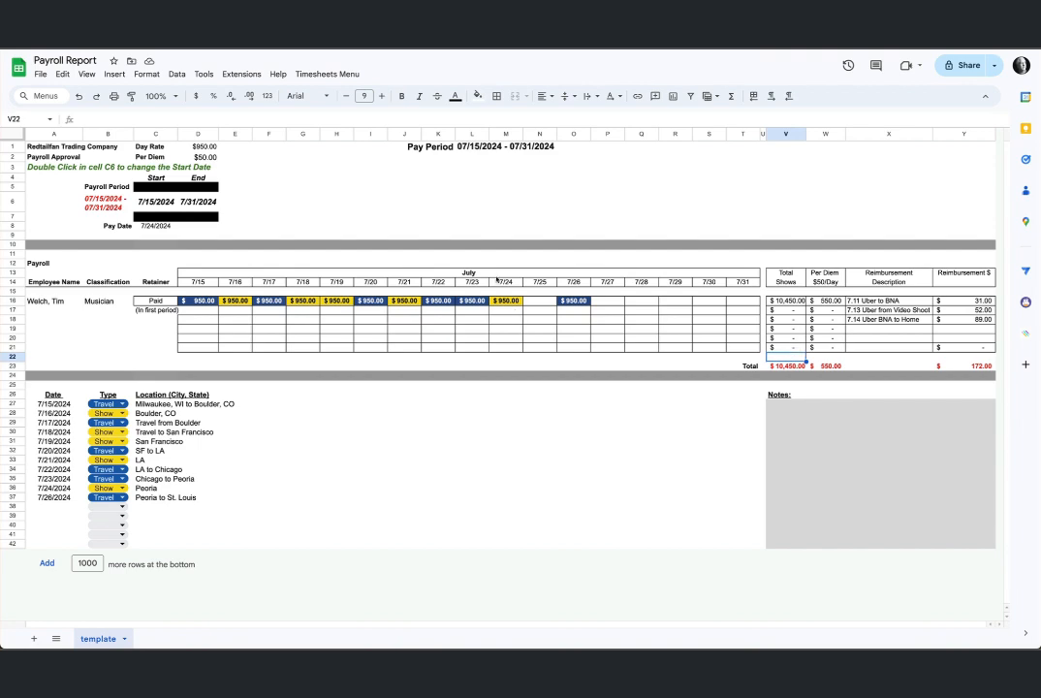
Check the sum of the daily pay cells D16:O16 and inspect the per diem formula in W16
left_click_drag(210, 303, 571, 309)
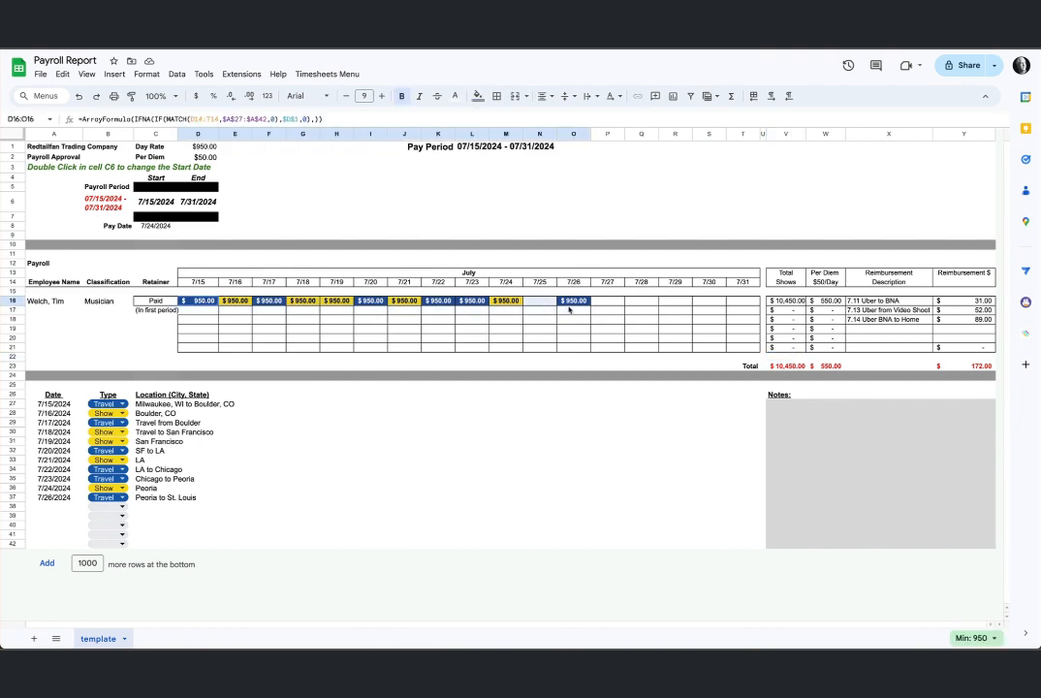
left_click(973, 638)
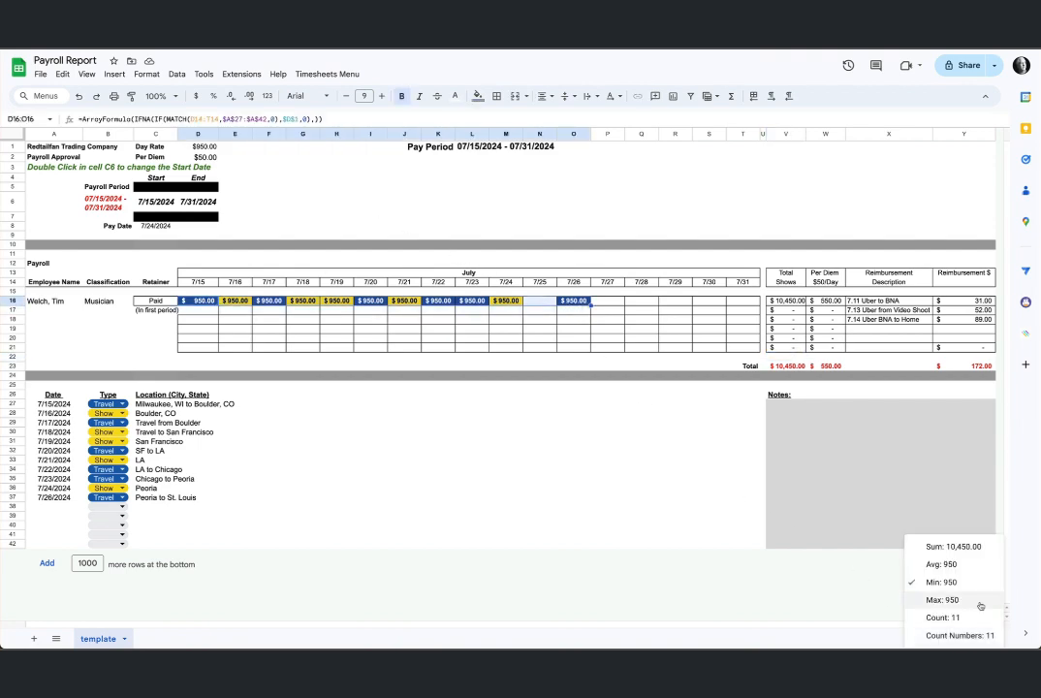
left_click(965, 548)
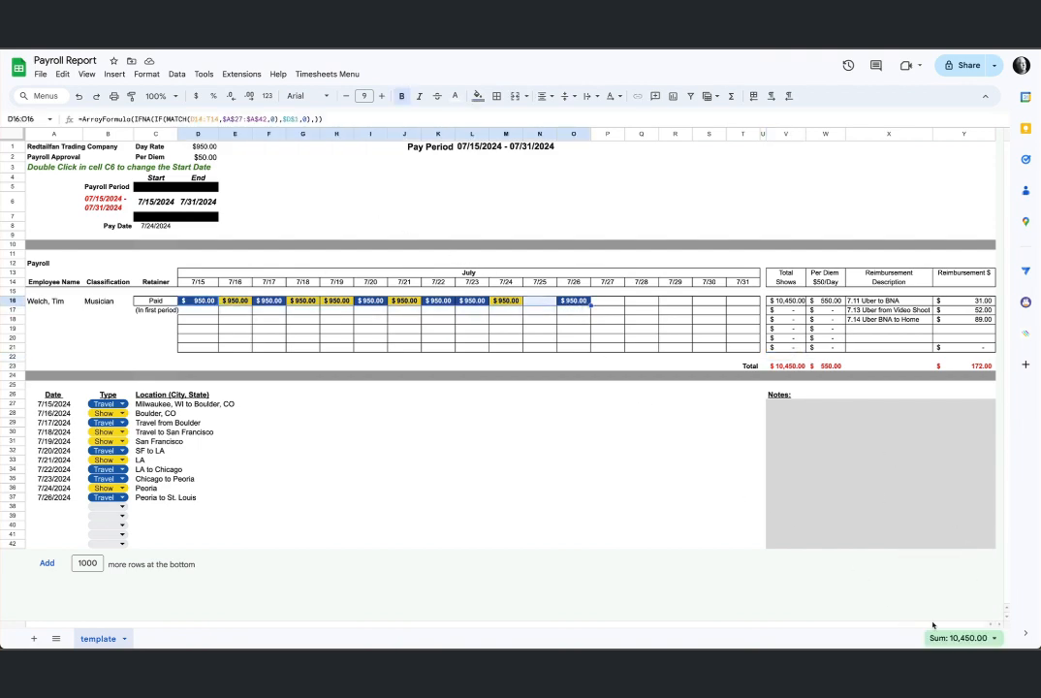
left_click(832, 304)
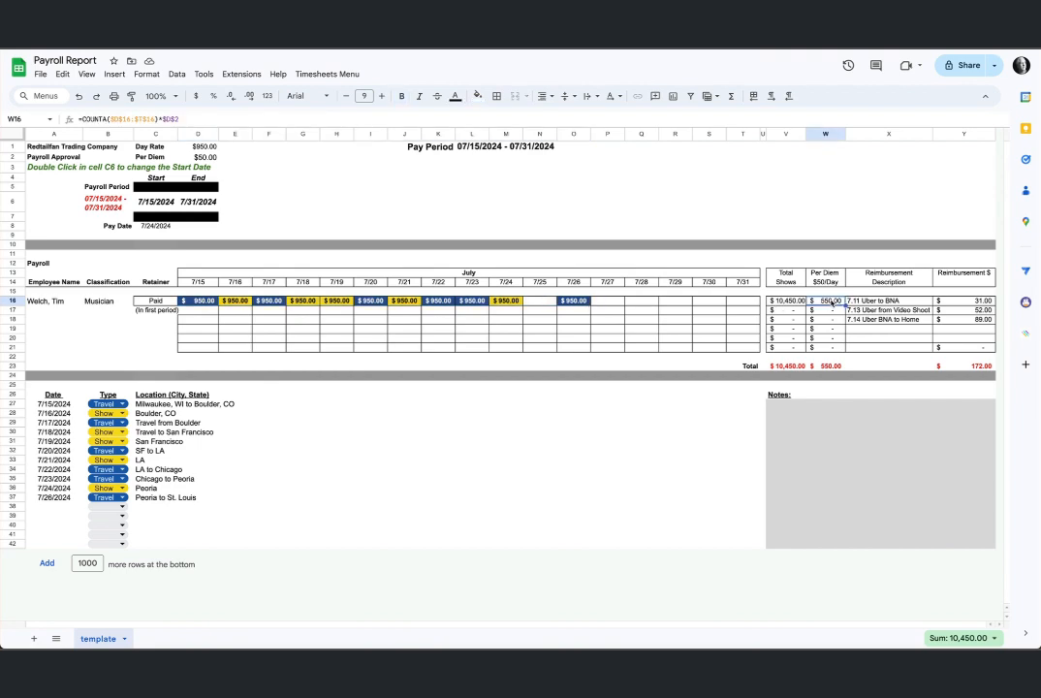
Set the per diem in cell D2 to 30
left_click(204, 158)
type("30")
key("Return")
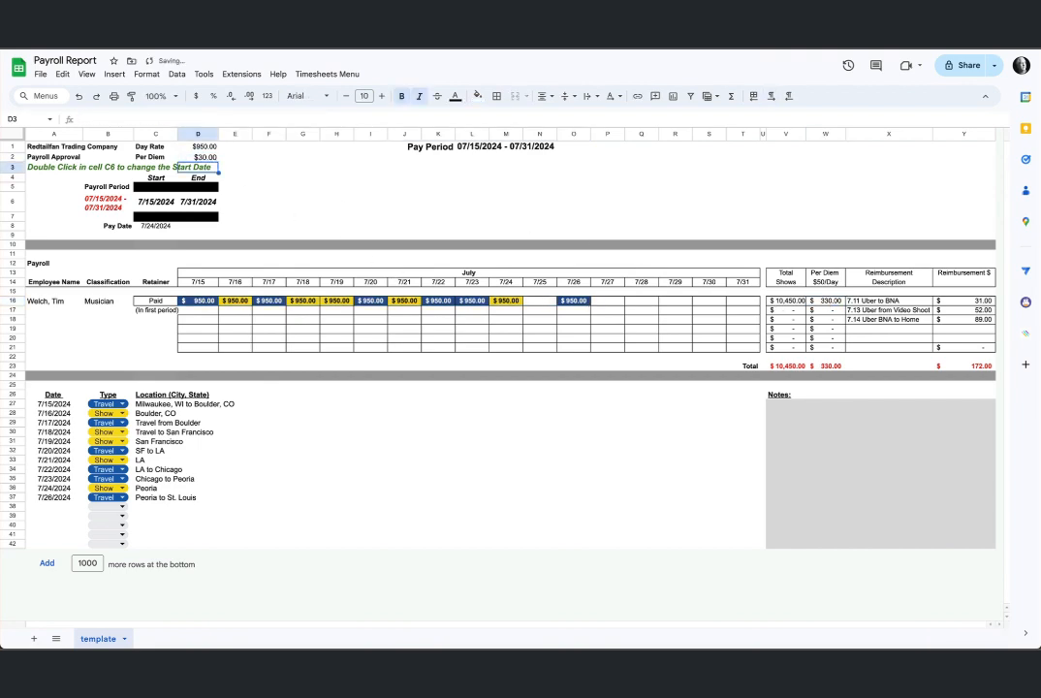
Set the per diem in cell D2 back to 50
left_click(205, 157)
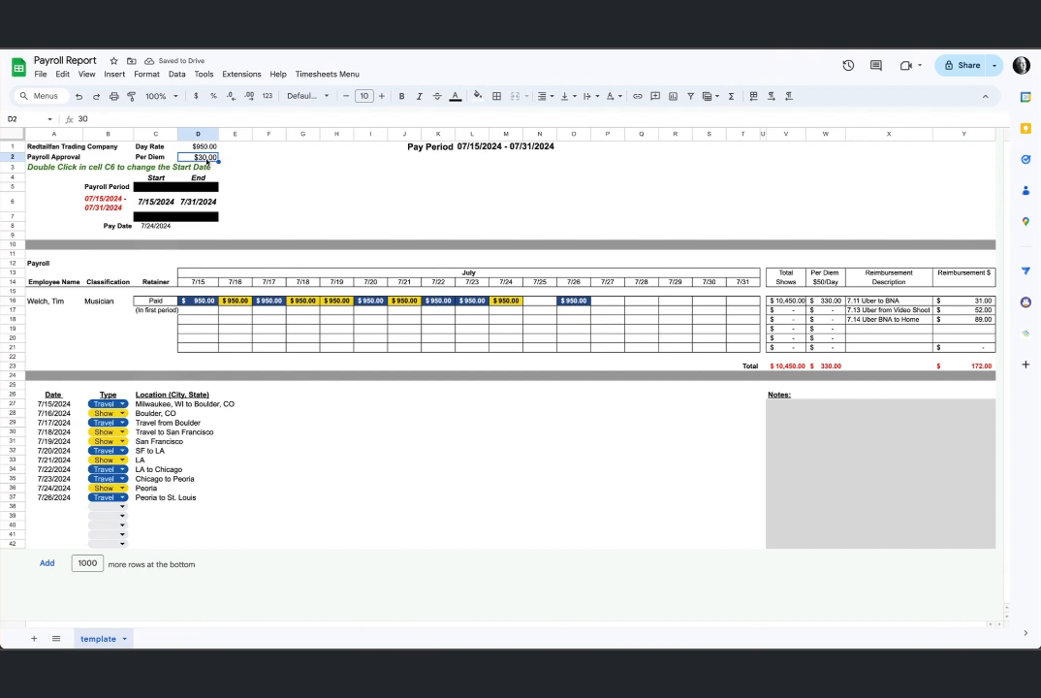
type("50")
key("Return")
Set the day rate in cell D1 to 600
left_click(199, 147)
type("600")
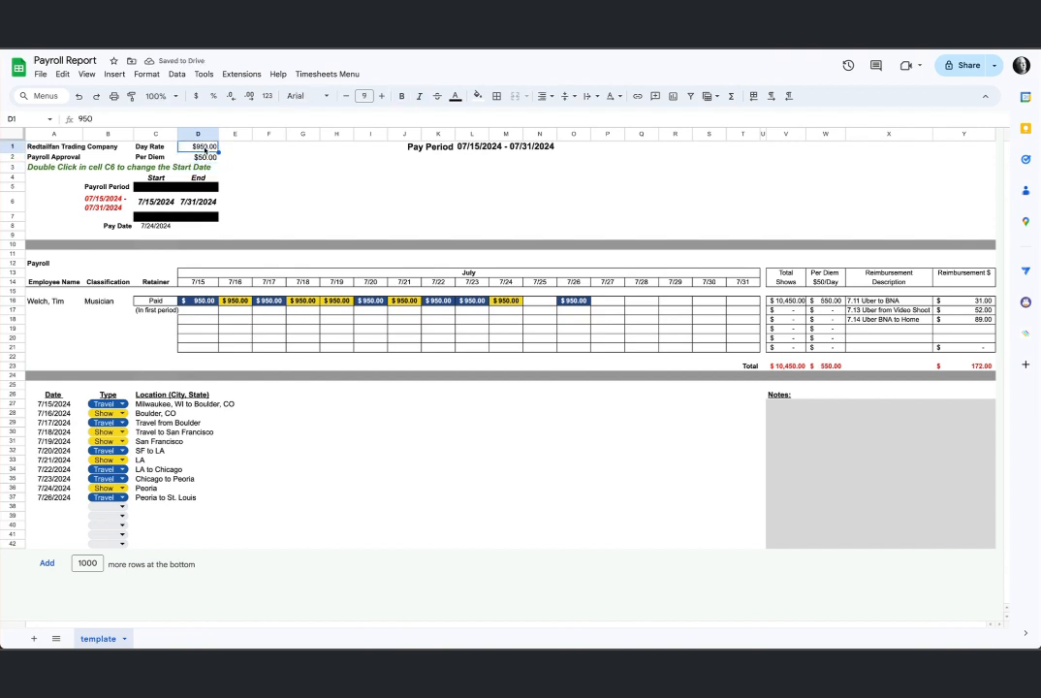
key("Return")
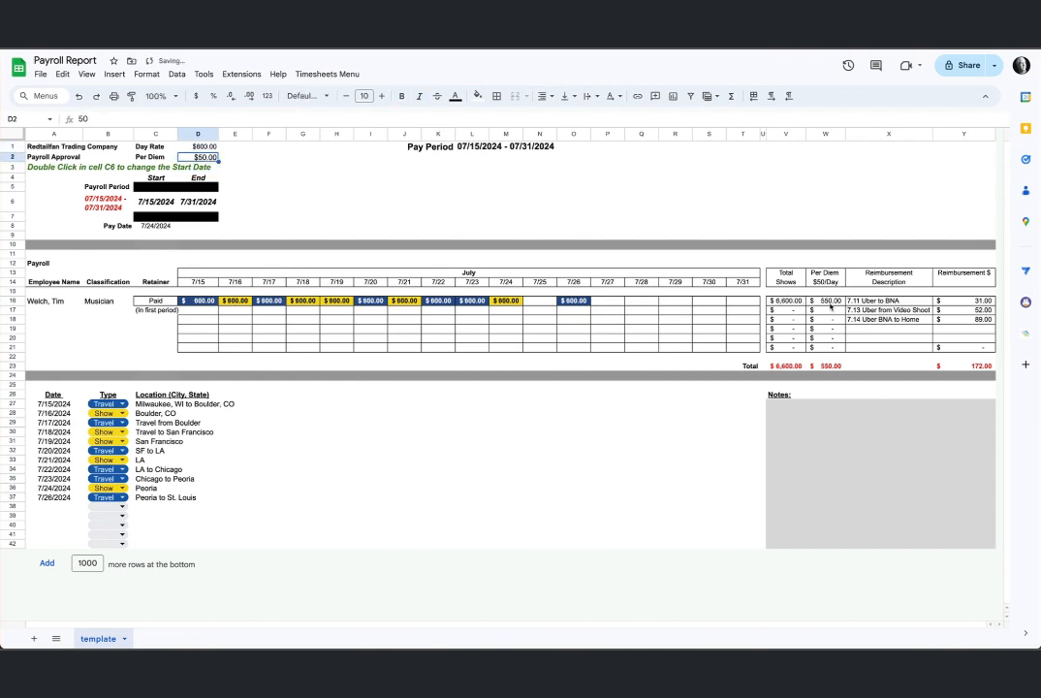
Set the day rate in cell D1 to 900
left_click(214, 150)
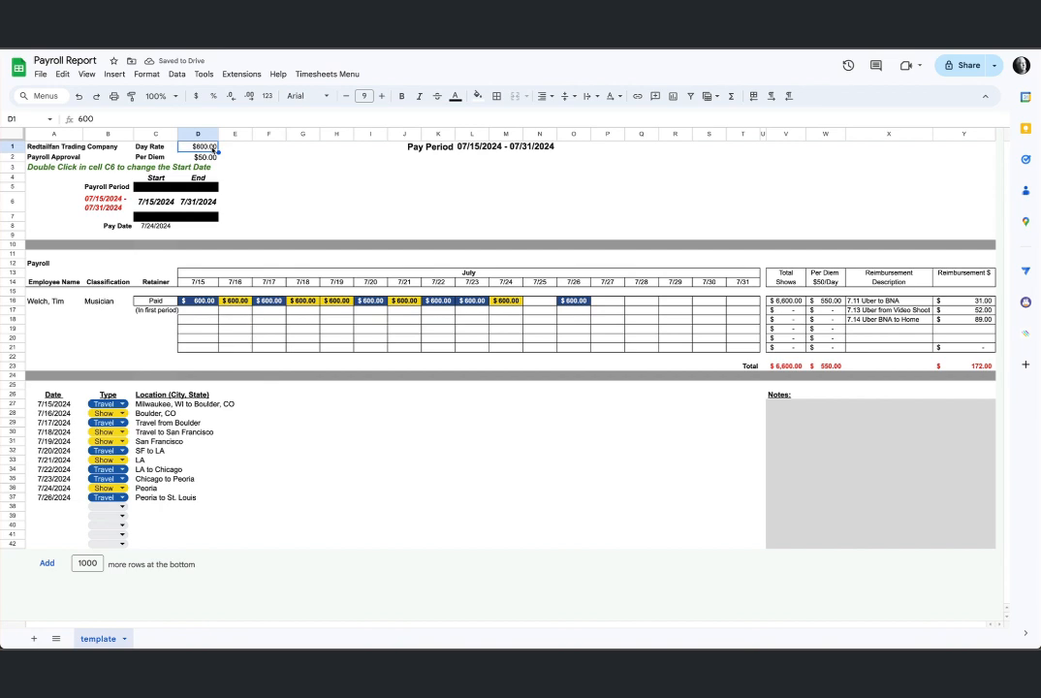
type("900")
key("Return")
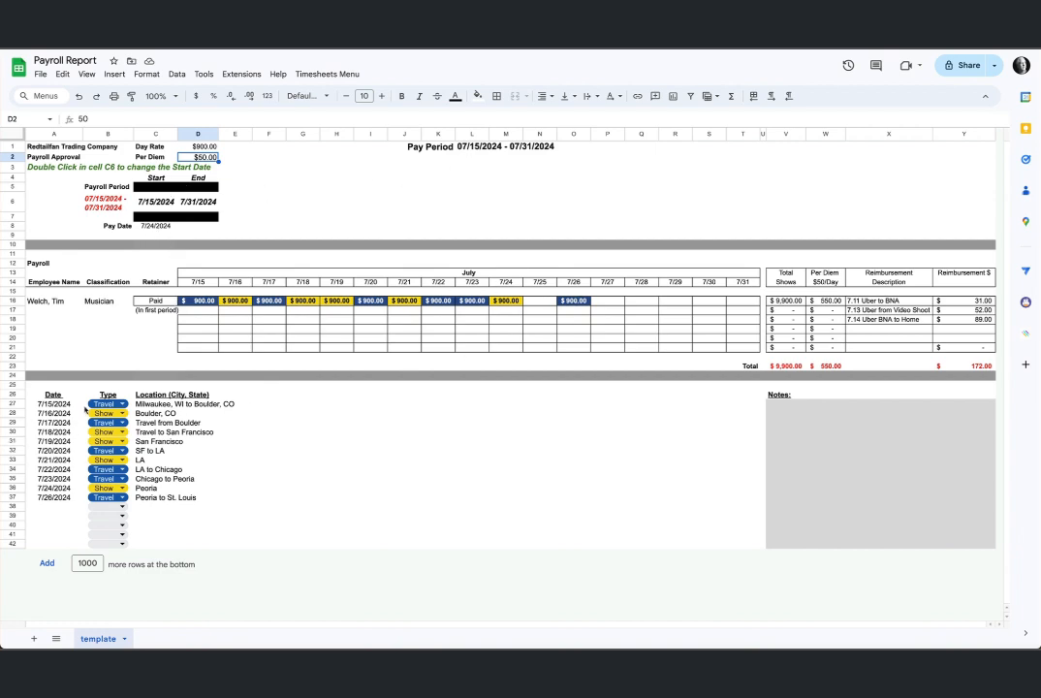
Back up the current timesheet with Backup Timesheets and open the archived 07/15/2024 - 07/31/2024 sheet
left_click_drag(54, 404, 70, 497)
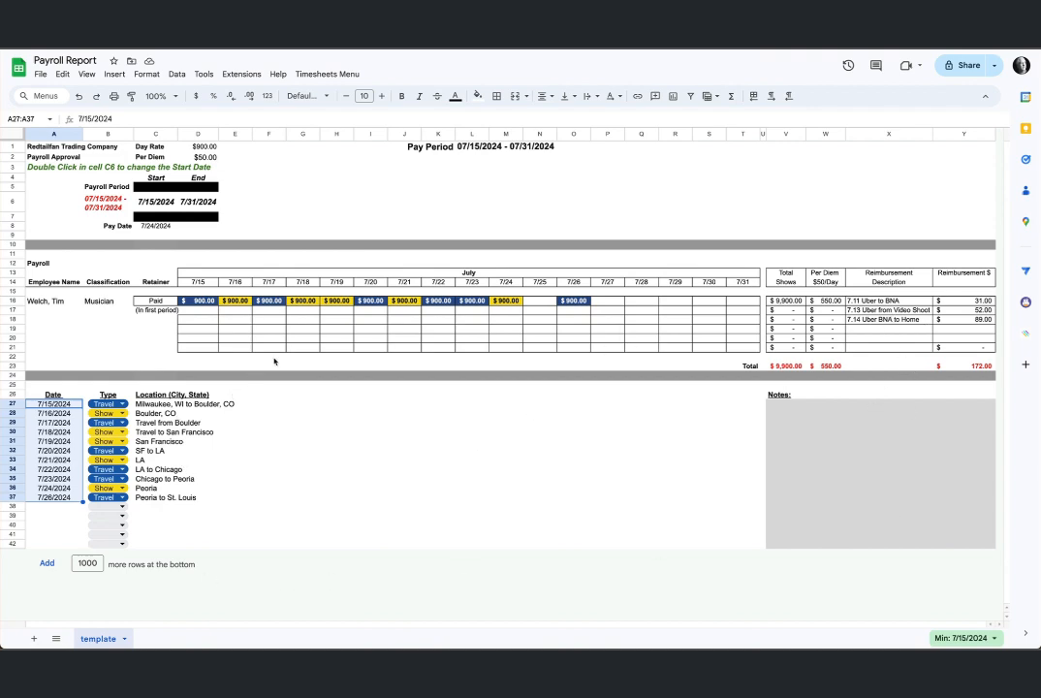
left_click(337, 201)
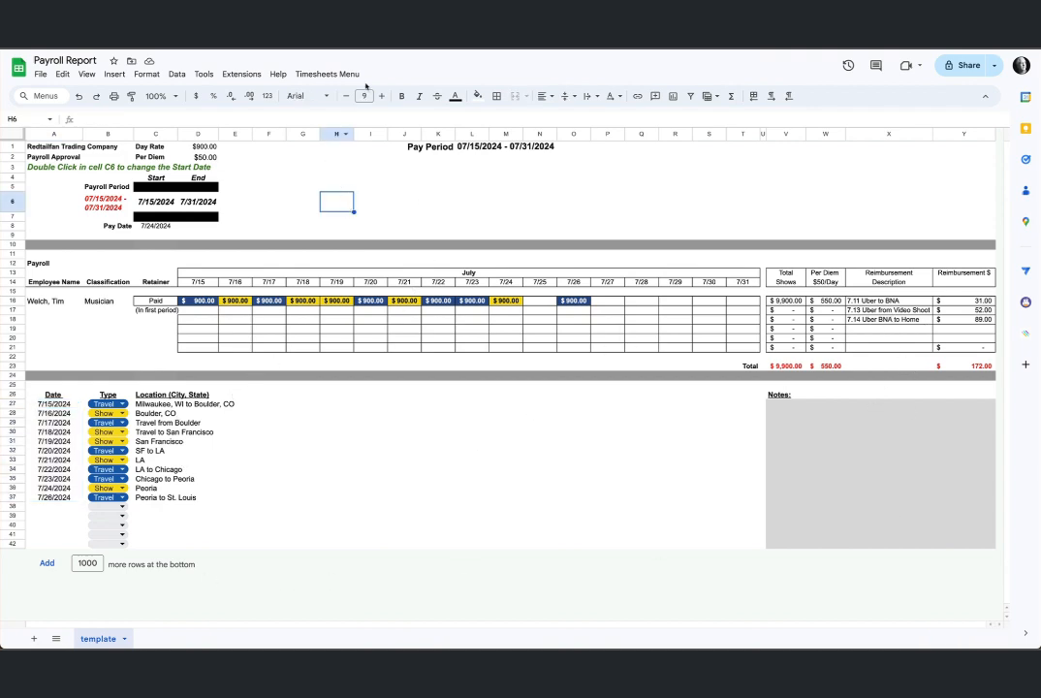
left_click(315, 76)
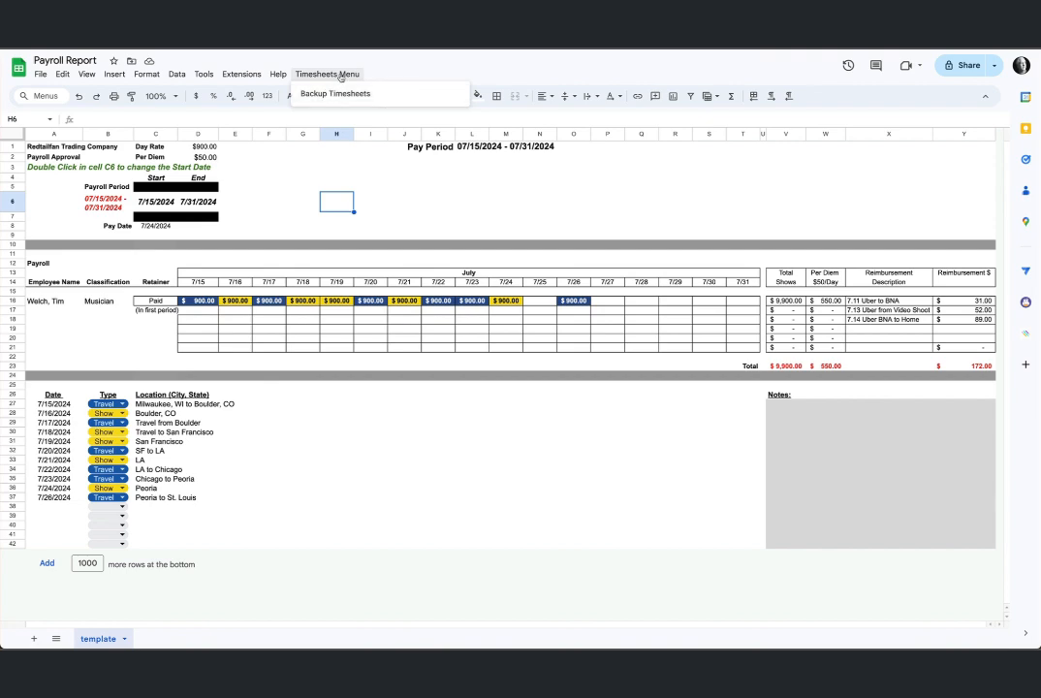
left_click(336, 93)
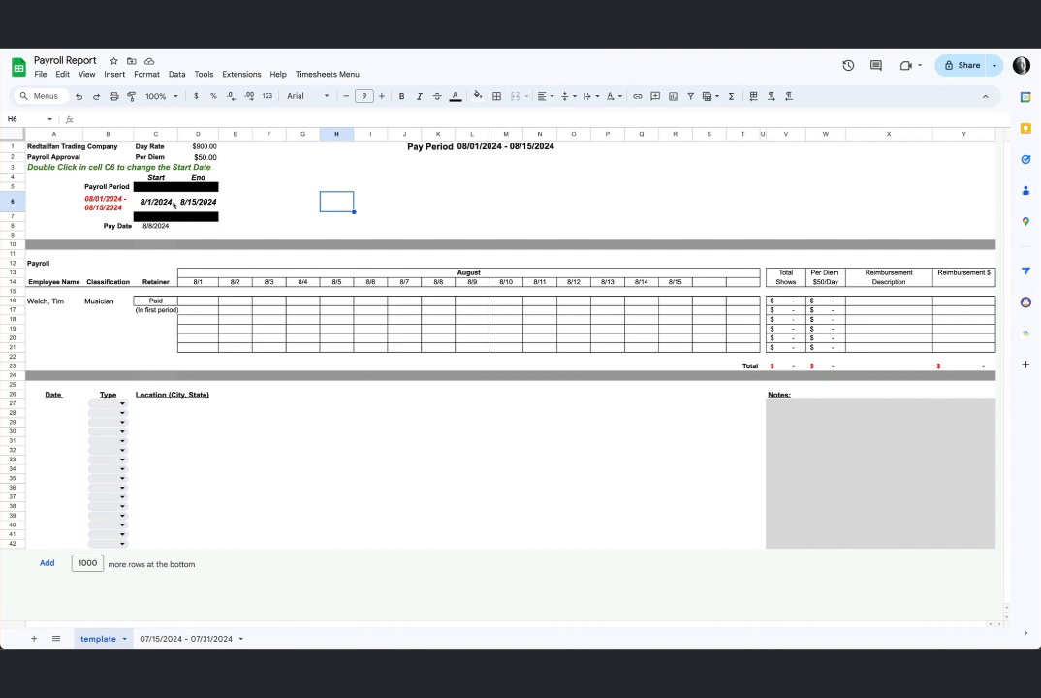
left_click(189, 639)
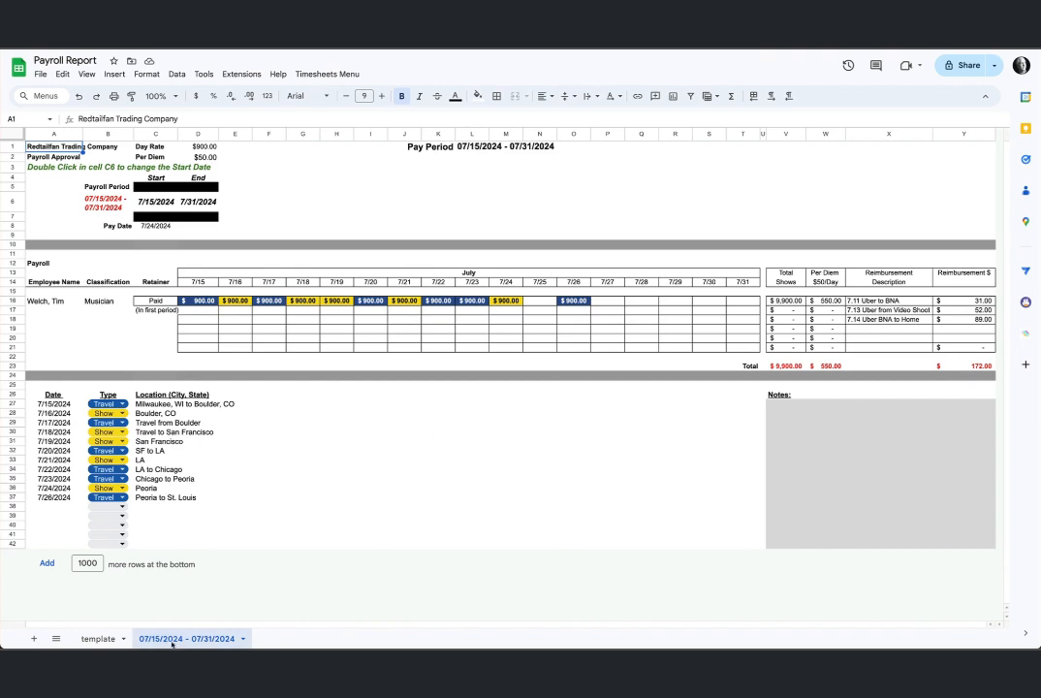
Back up the timesheet again from the Timesheets Menu and open the resulting 08/01/2024 - 08/15/2024 sheet
left_click(328, 74)
left_click(335, 103)
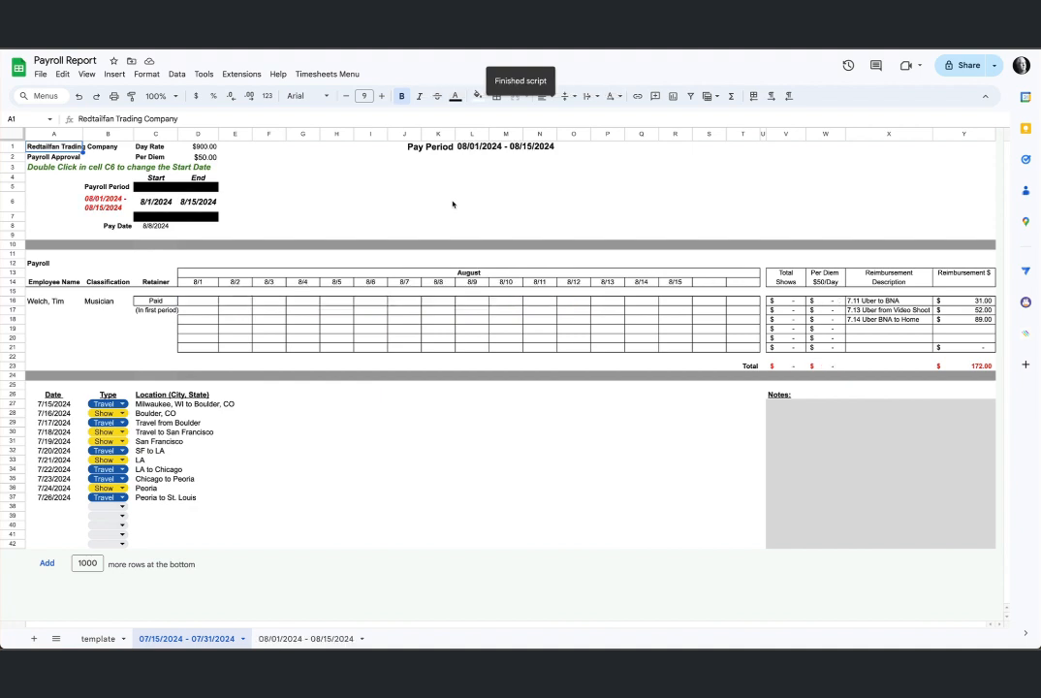
left_click(326, 638)
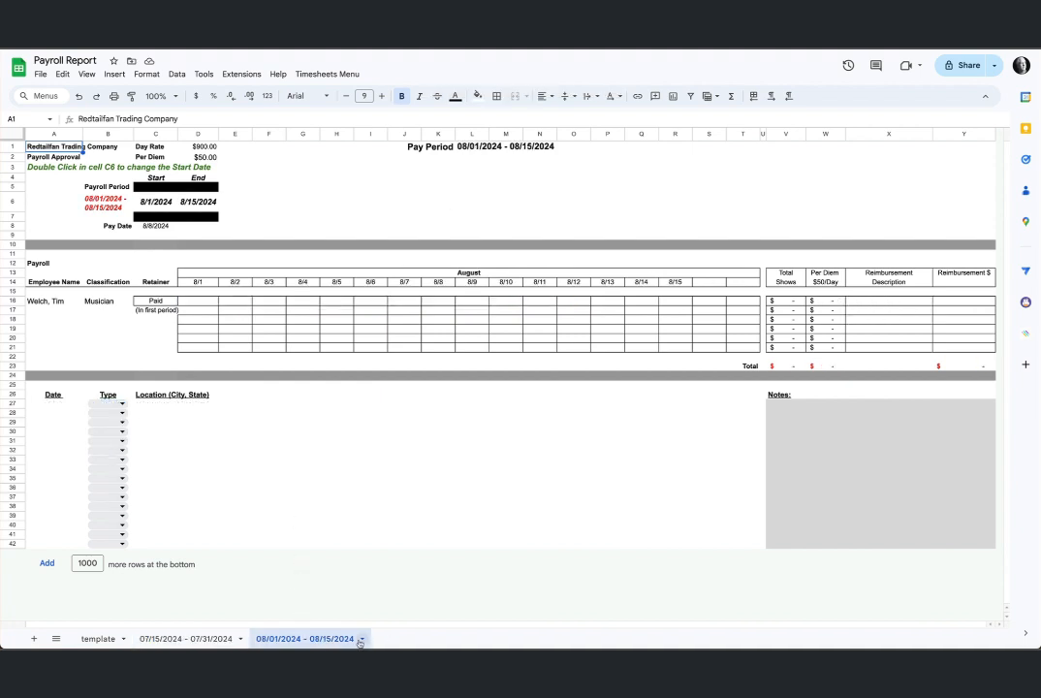
Delete the 08/01/2024 - 08/15/2024 sheet
left_click(361, 639)
left_click(281, 440)
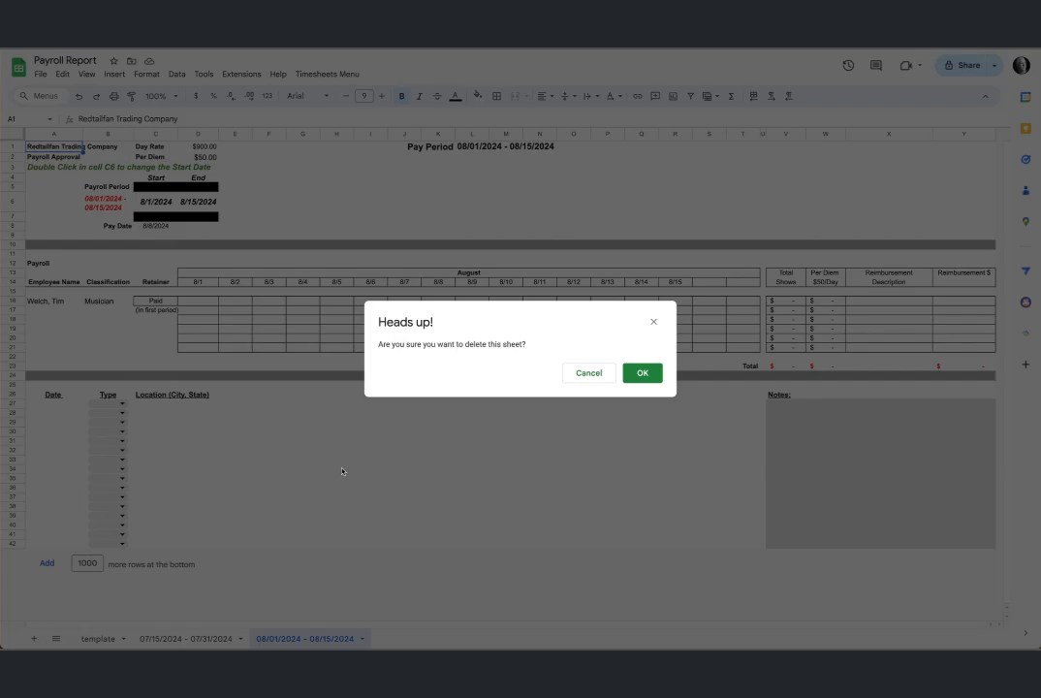
left_click(645, 374)
Switch to the template sheet and set the payroll start date in cell C6 to 7/15/2024
double_click(157, 202)
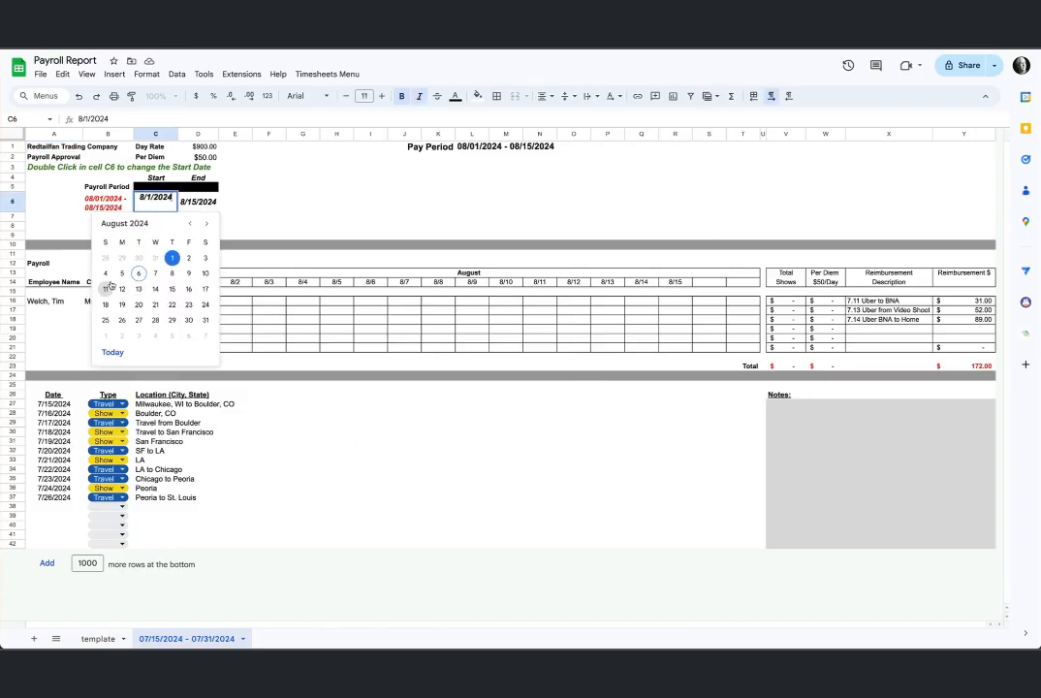
left_click(303, 535)
left_click(93, 641)
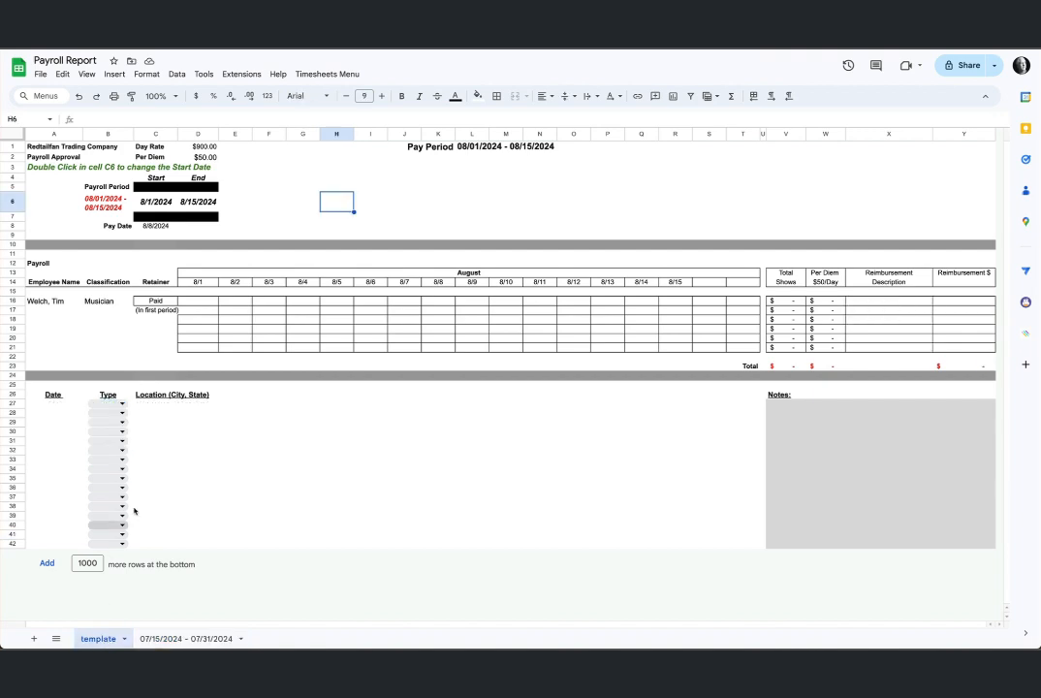
double_click(156, 201)
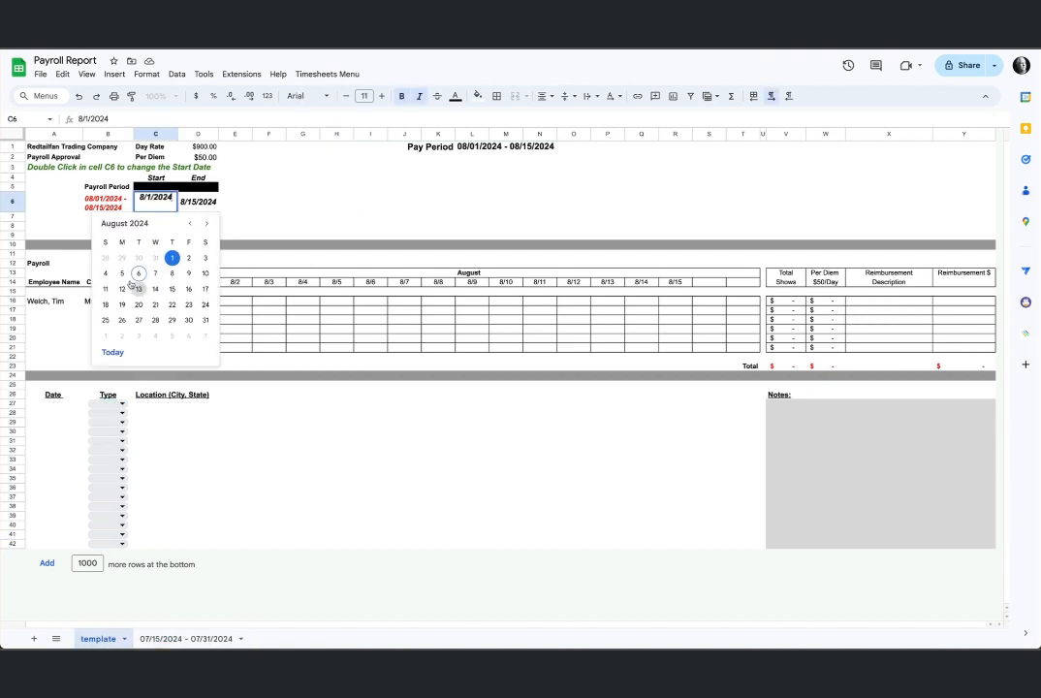
left_click(190, 223)
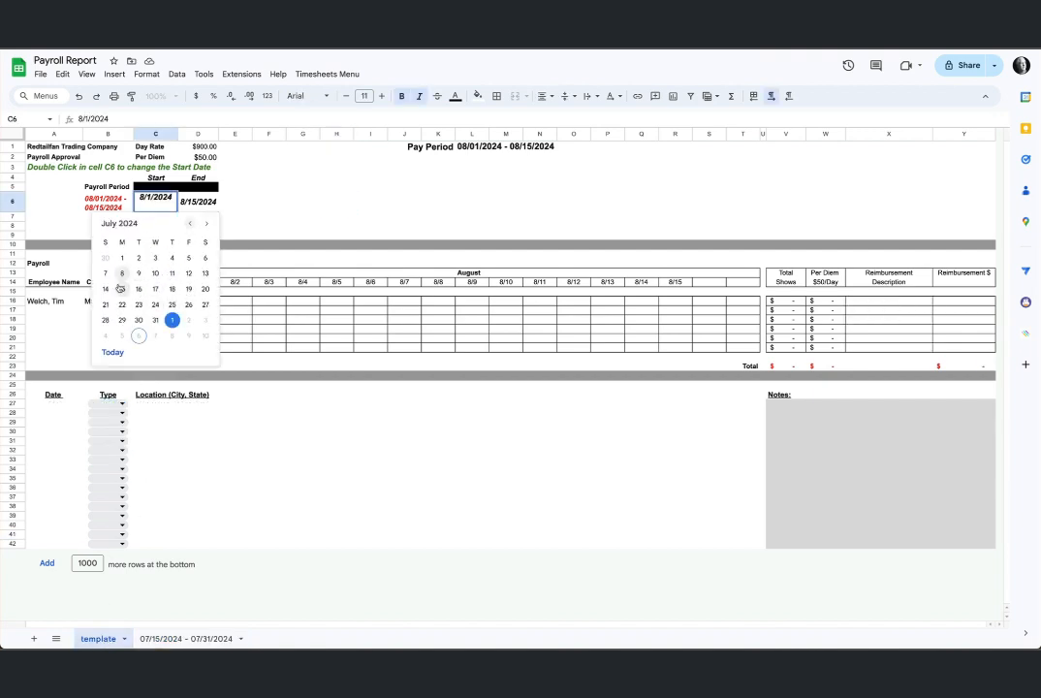
left_click(122, 289)
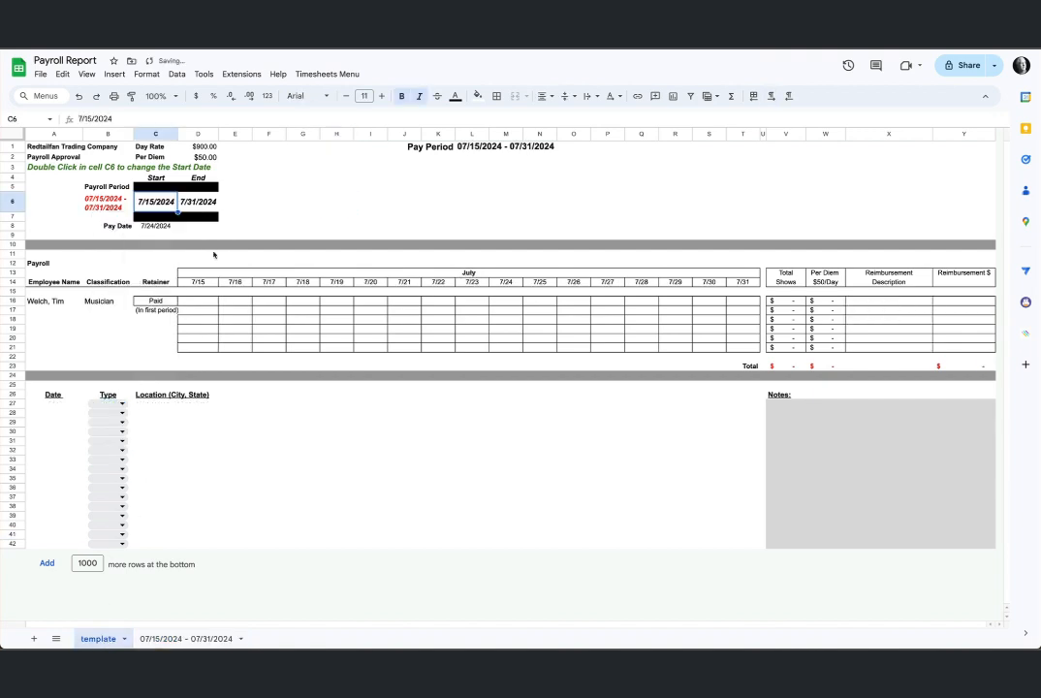
Try to back up the template for the already archived 07/15/2024 - 07/31/2024 period and dismiss the resulting alert
left_click(327, 74)
left_click(291, 79)
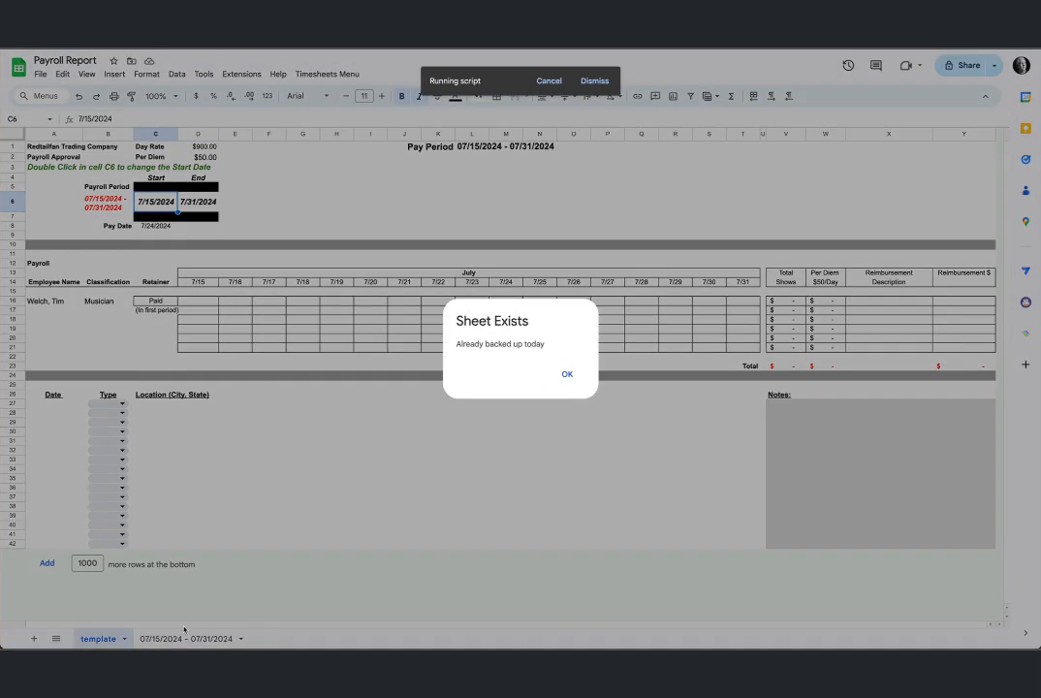
left_click(565, 376)
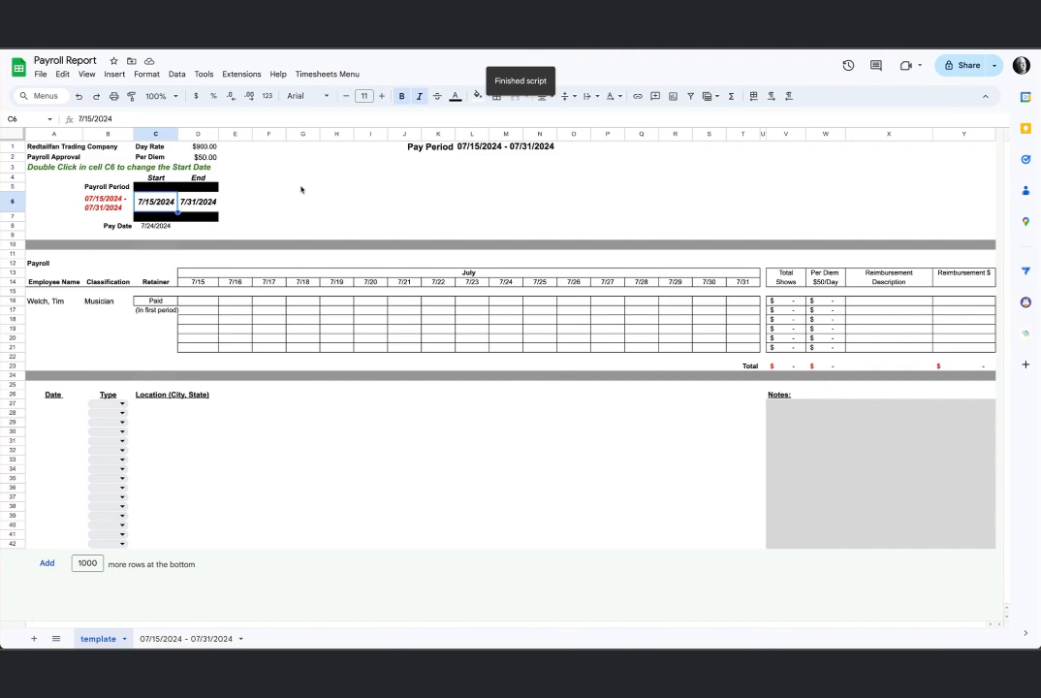
Set the template's start date in cell C6 to 8/1/2024 and open the archived 07/15/2024 - 07/31/2024 sheet
double_click(153, 202)
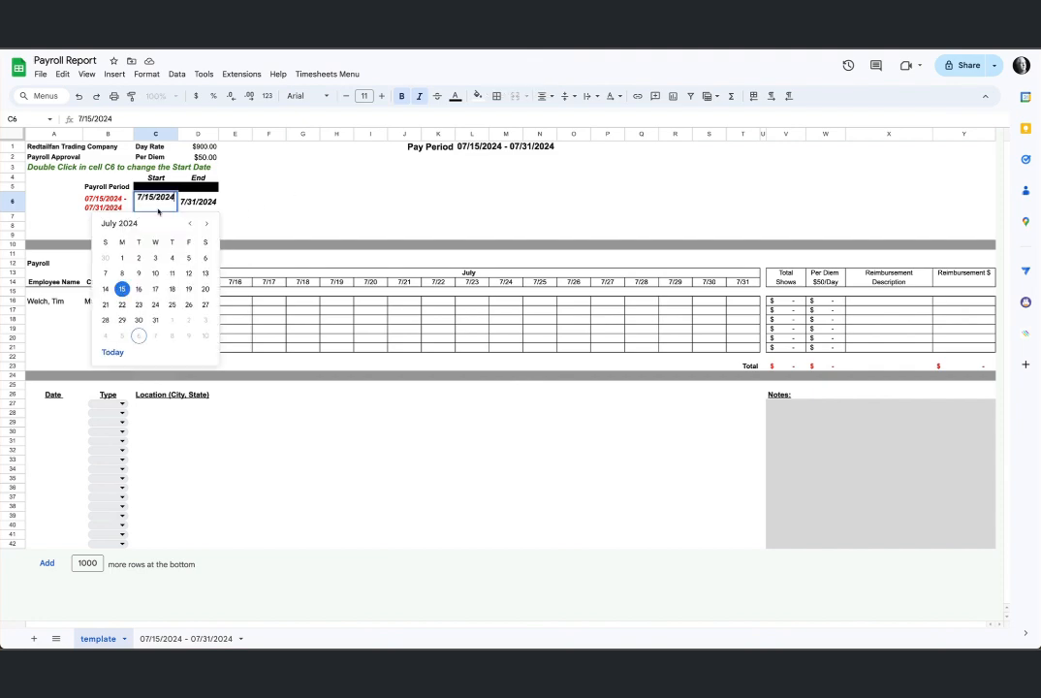
left_click(170, 331)
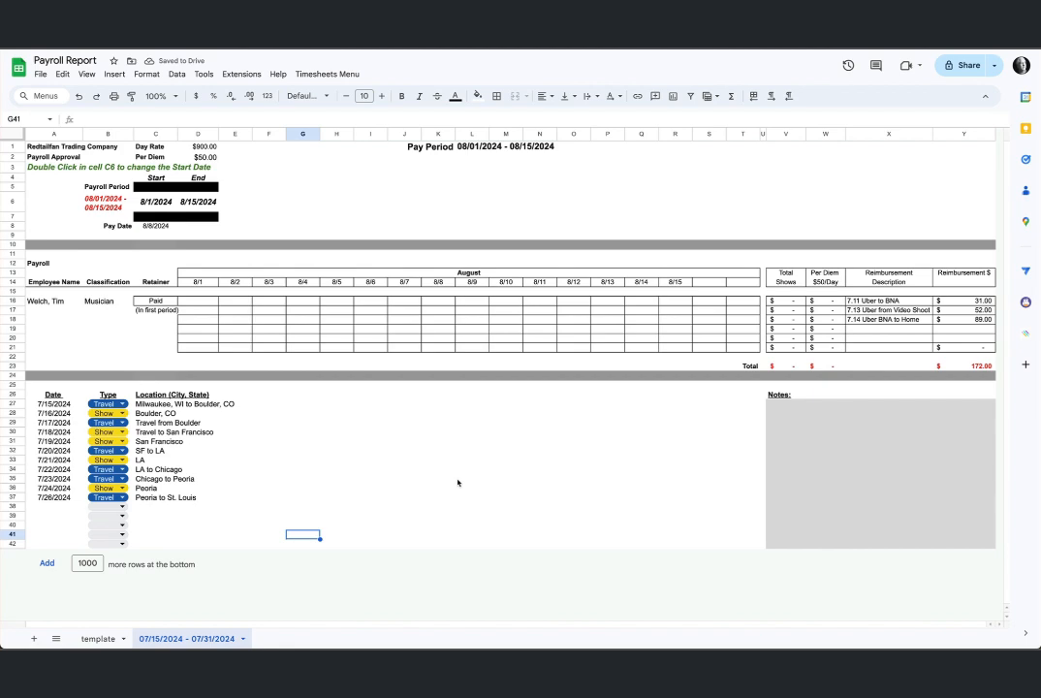
On the archived sheet, check the D16 formula and the dated entries, and move the start date in cell C6 back to July 2024
left_click(201, 303)
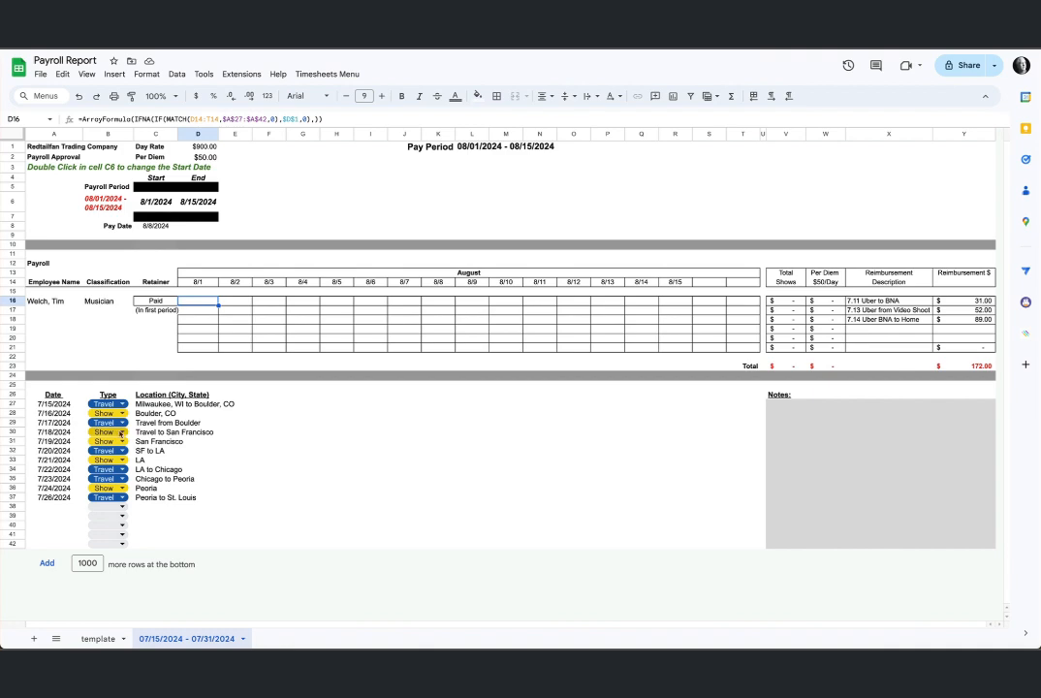
left_click_drag(53, 404, 184, 506)
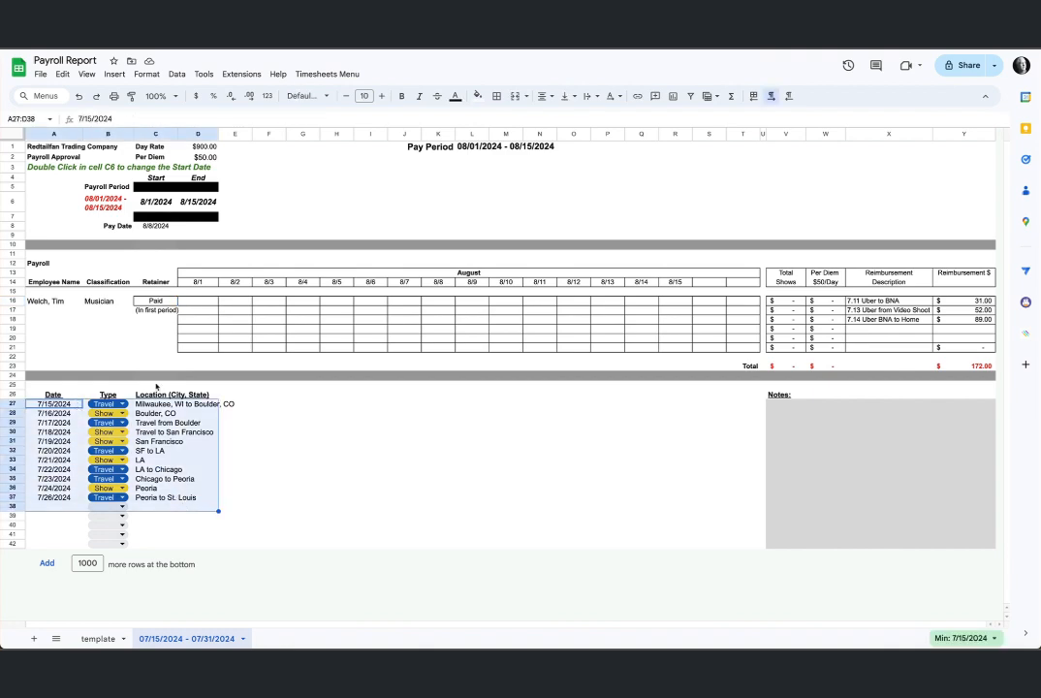
double_click(155, 201)
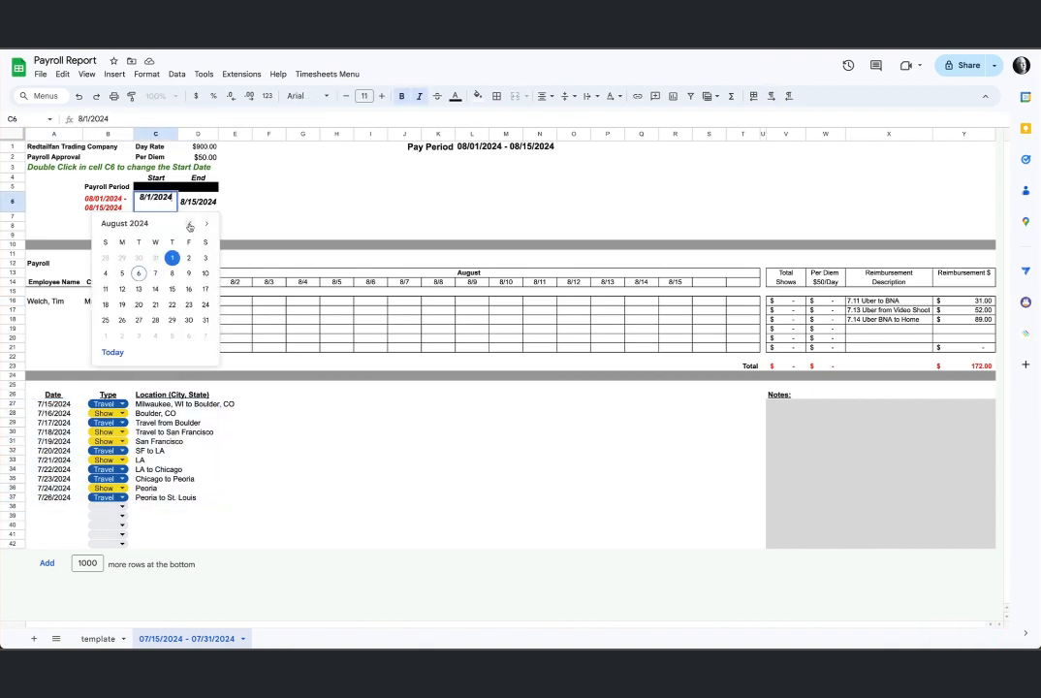
left_click(190, 223)
left_click(122, 273)
Open the template sheet and examine the formulas behind the daily pay row in D16, end date in D6, period text in B6 and heading in L1
left_click(98, 638)
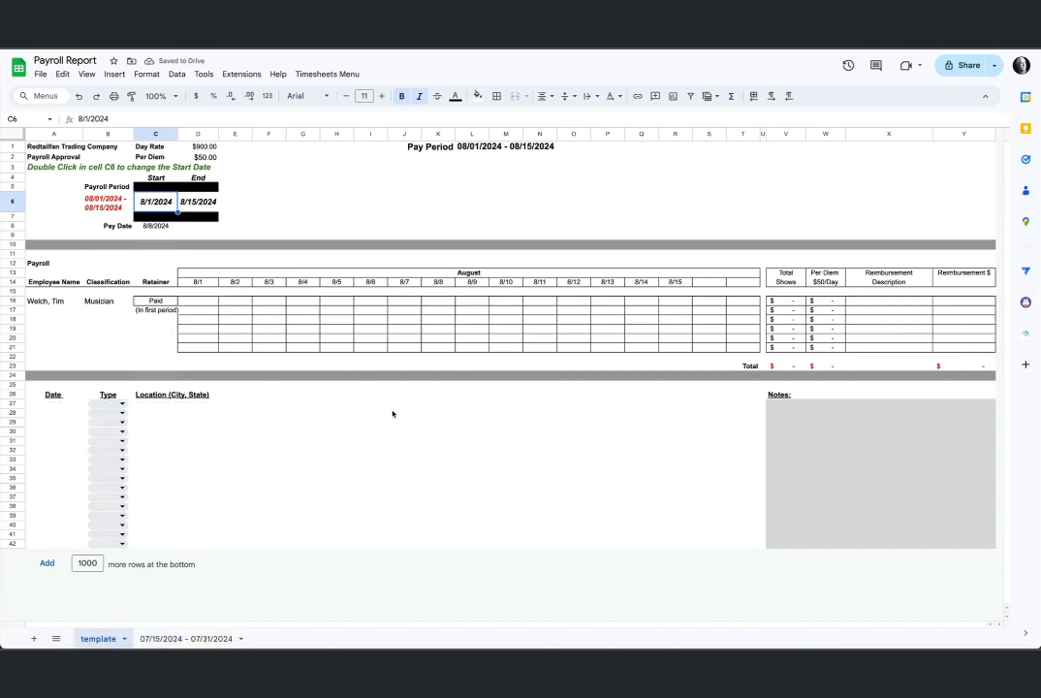
left_click(201, 304)
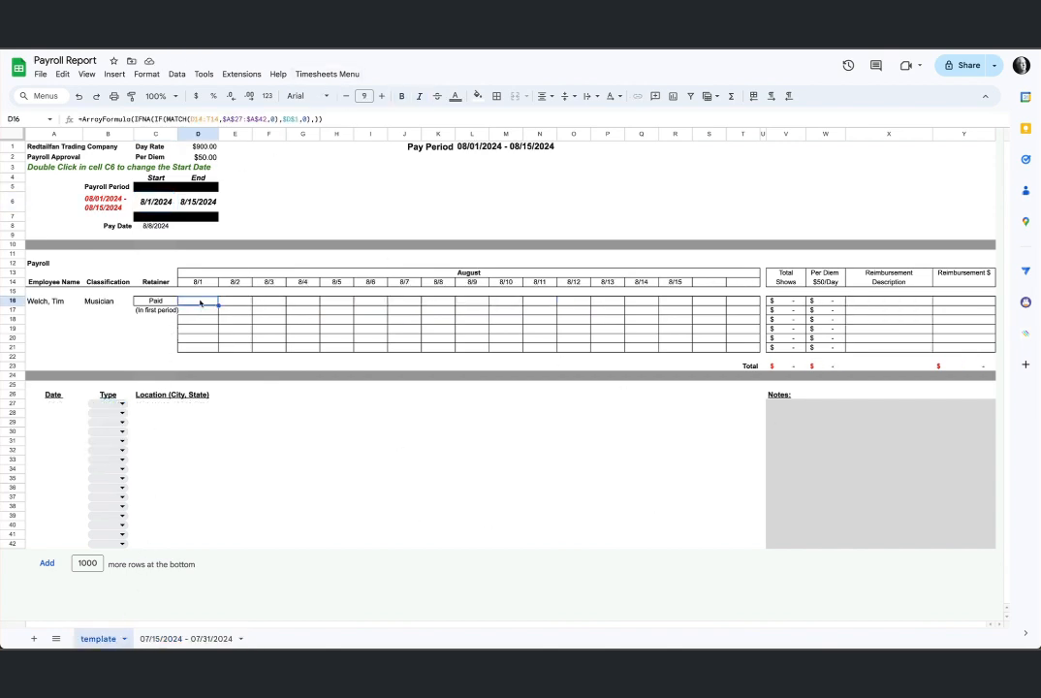
left_click(199, 205)
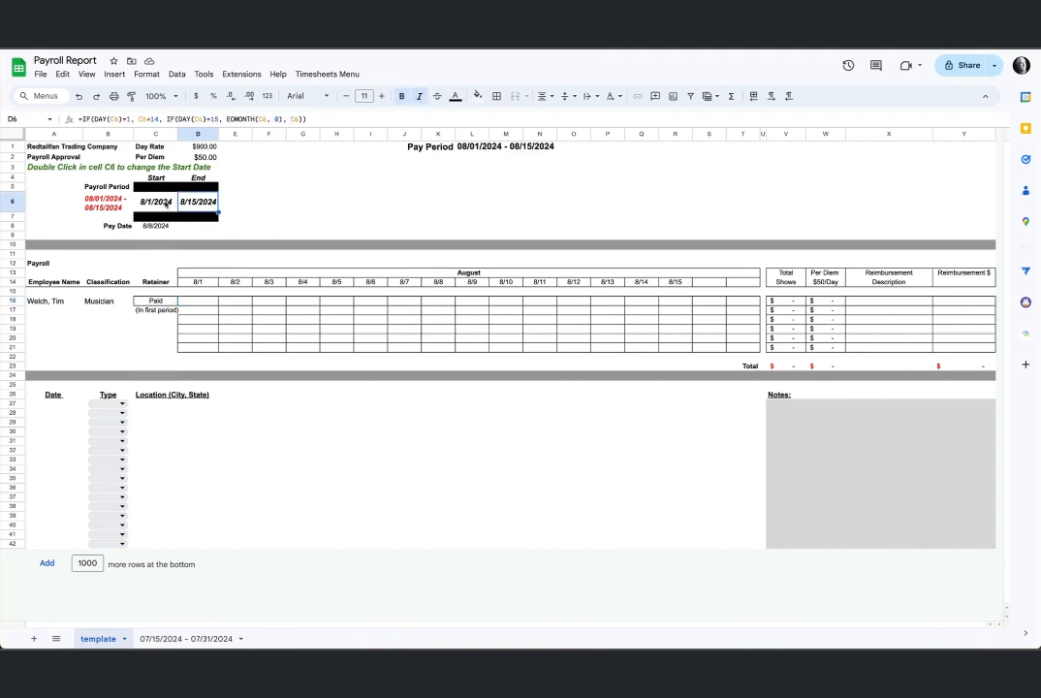
key("Left")
key("Left")
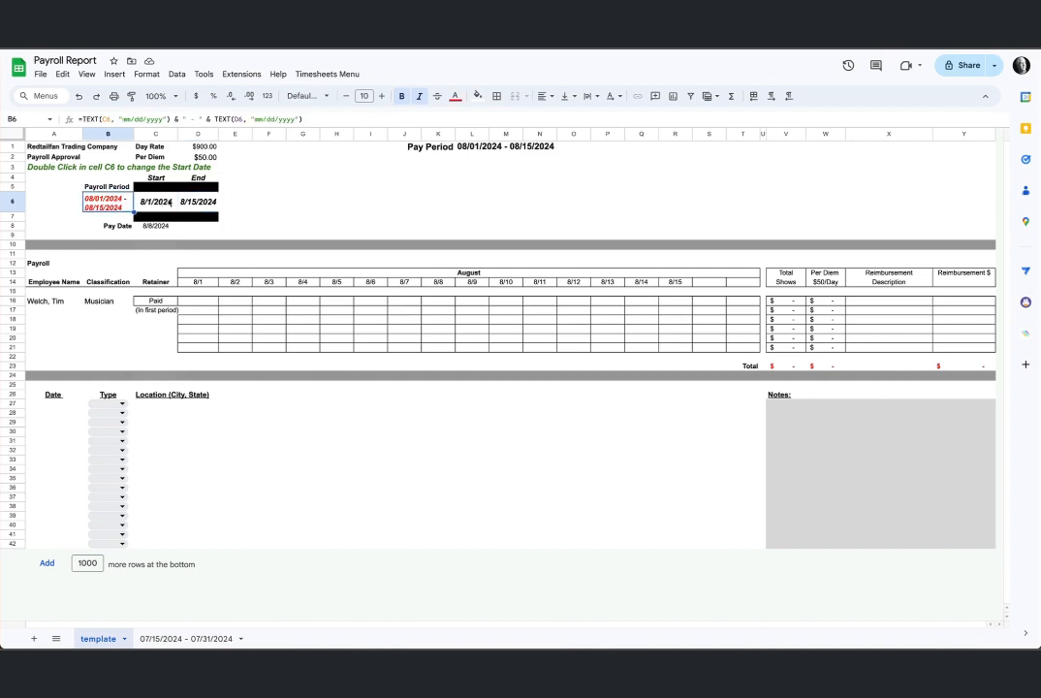
left_click(482, 147)
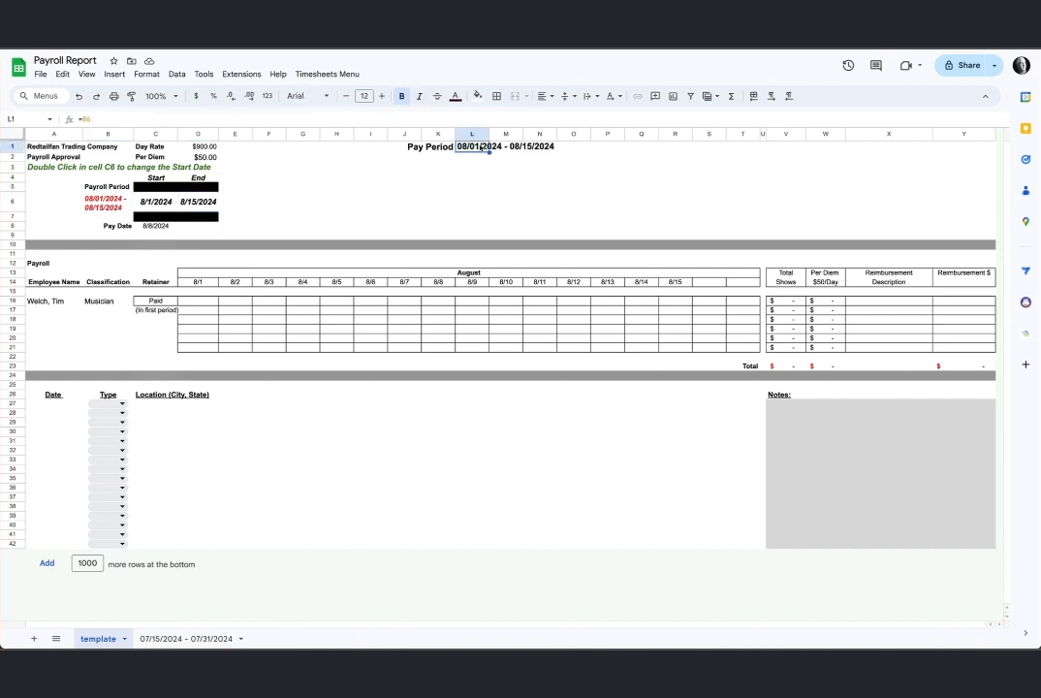
left_click(70, 403)
Examine the full custom formula of the blue conditional formatting rule applied to the daily pay row D16:T16
left_click(199, 302)
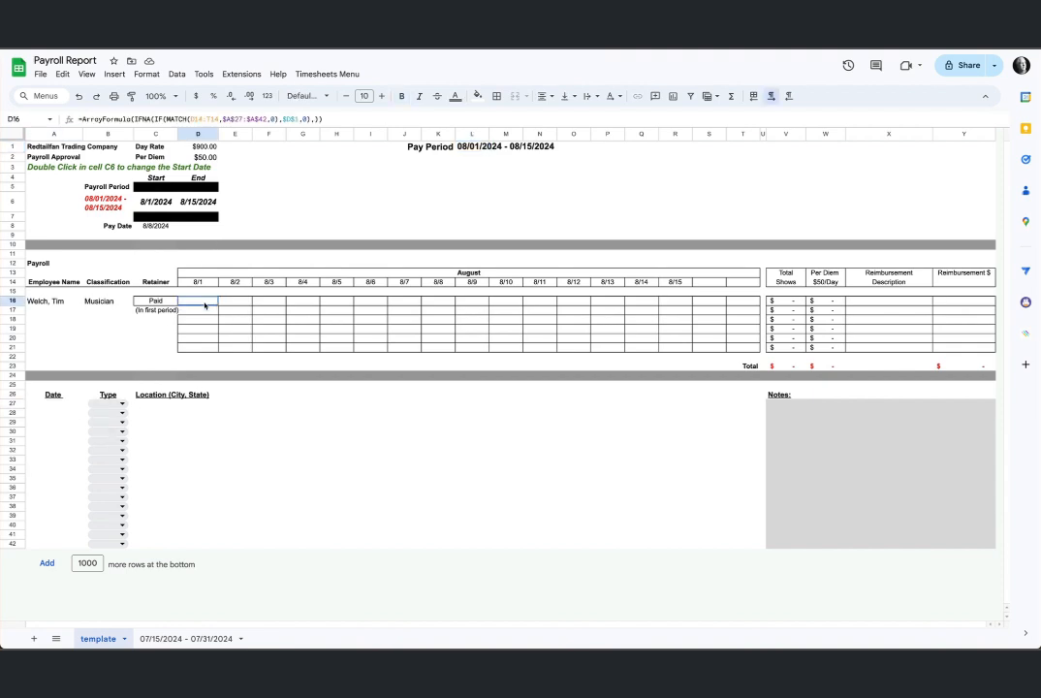
left_click(146, 74)
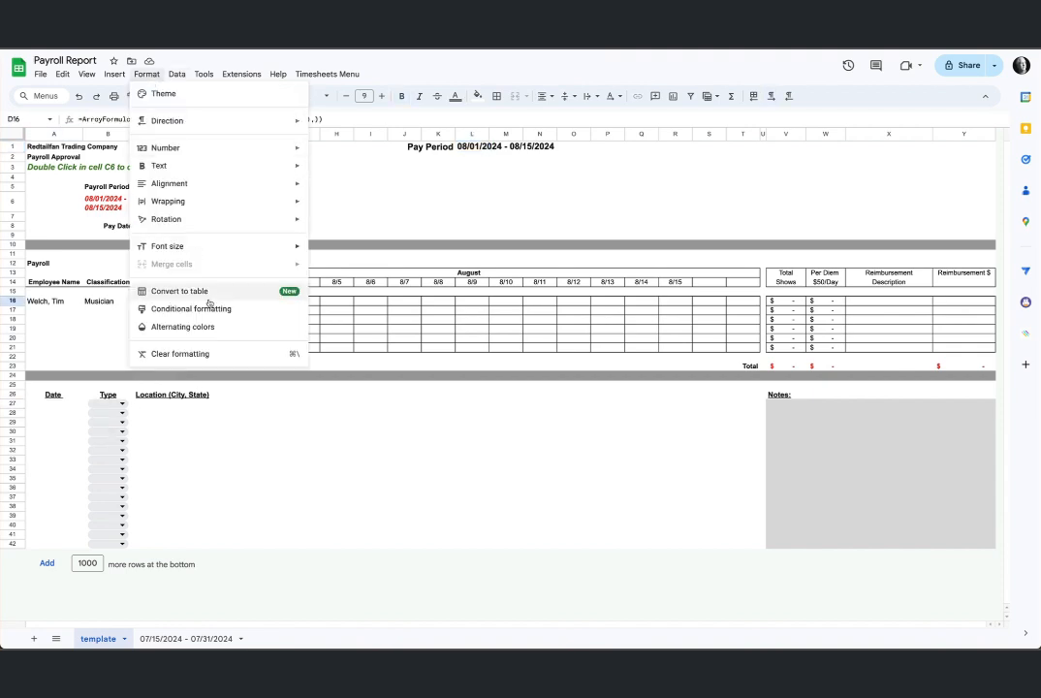
left_click(199, 305)
left_click(917, 137)
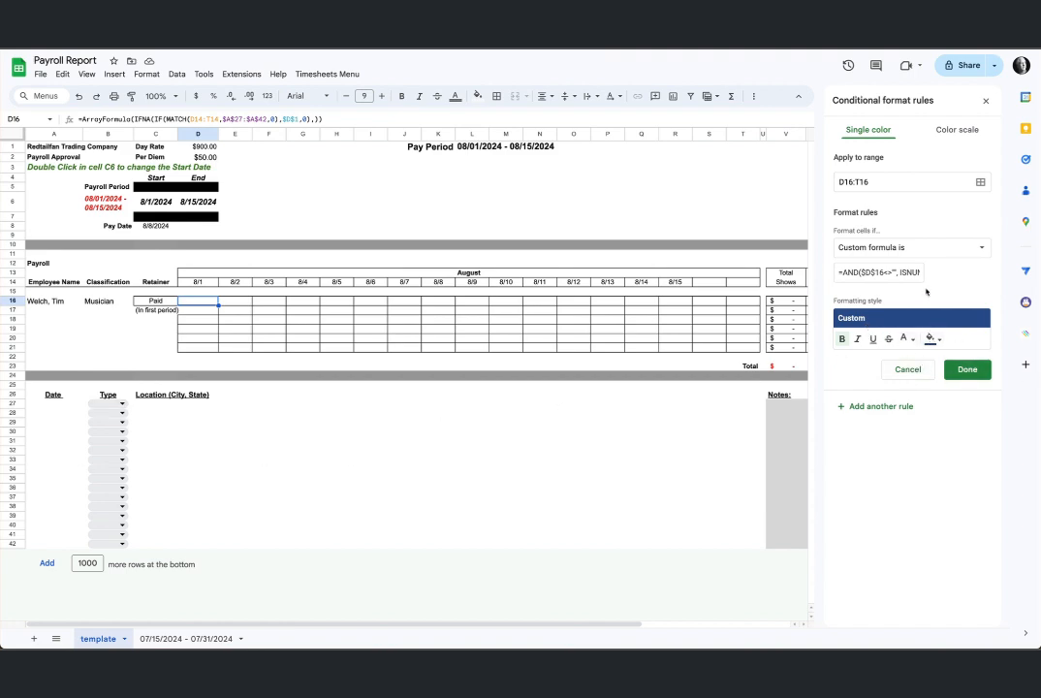
left_click(879, 272)
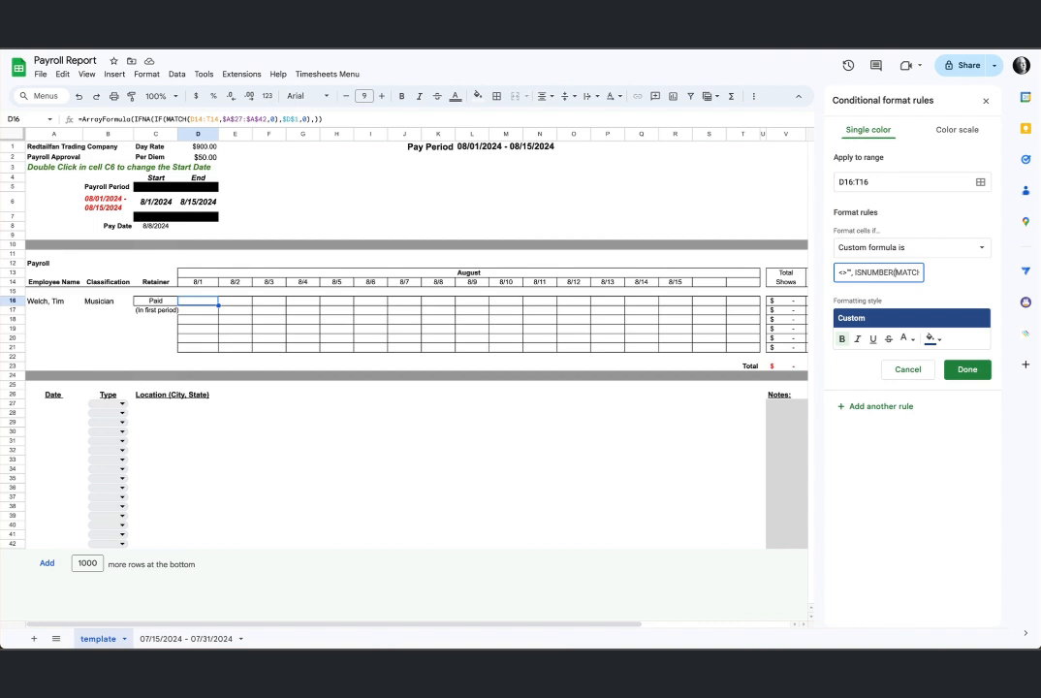
key("Right")
key("Right")
key("Right")
key("Right")
key("Right")
key("Right")
key("Right")
key("Right")
key("Right")
key("Right")
key("Right")
key("Right")
key("Right")
key("Right")
key("Right")
key("Right")
key("Right")
key("Right")
key("Right")
key("Right")
key("Right")
key("Right")
key("Right")
key("Right")
key("Right")
key("Right")
key("Right")
key("Right")
key("Right")
key("Right")
key("Right")
key("Right")
left_click(972, 369)
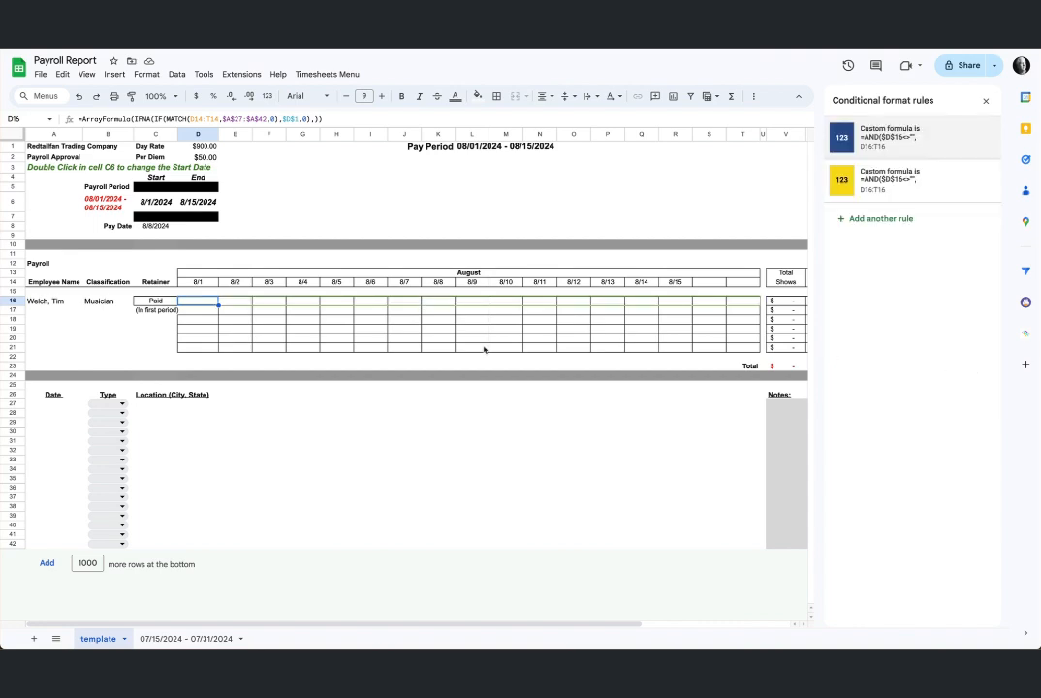
left_click(986, 100)
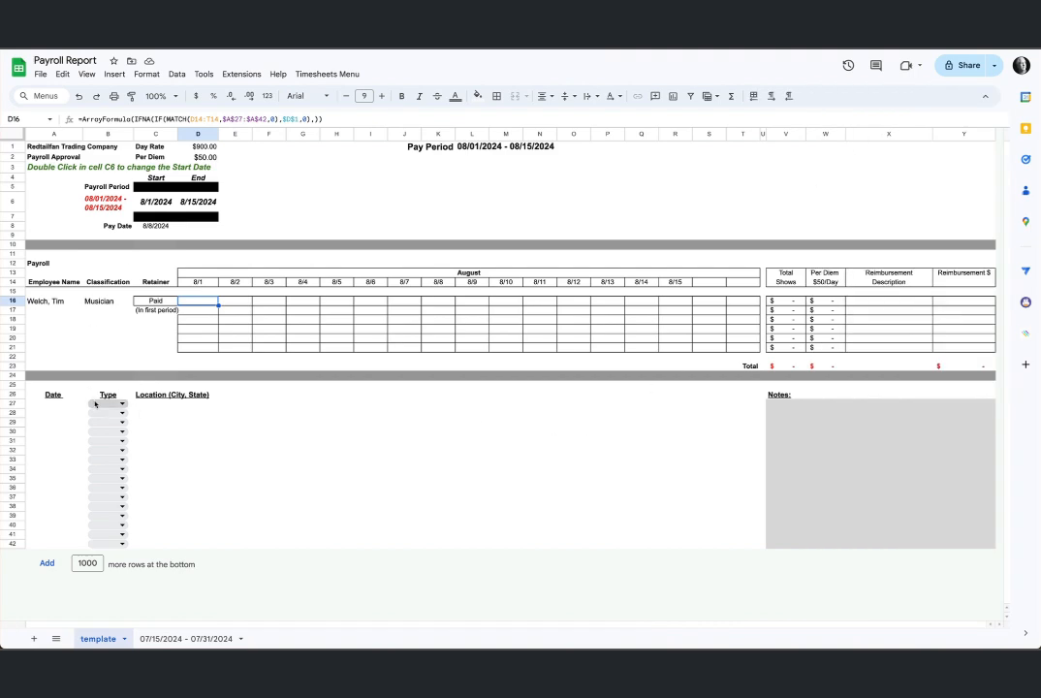
Examine the dropdown data validation rule applied to the Type column, B27:B42
left_click(129, 408)
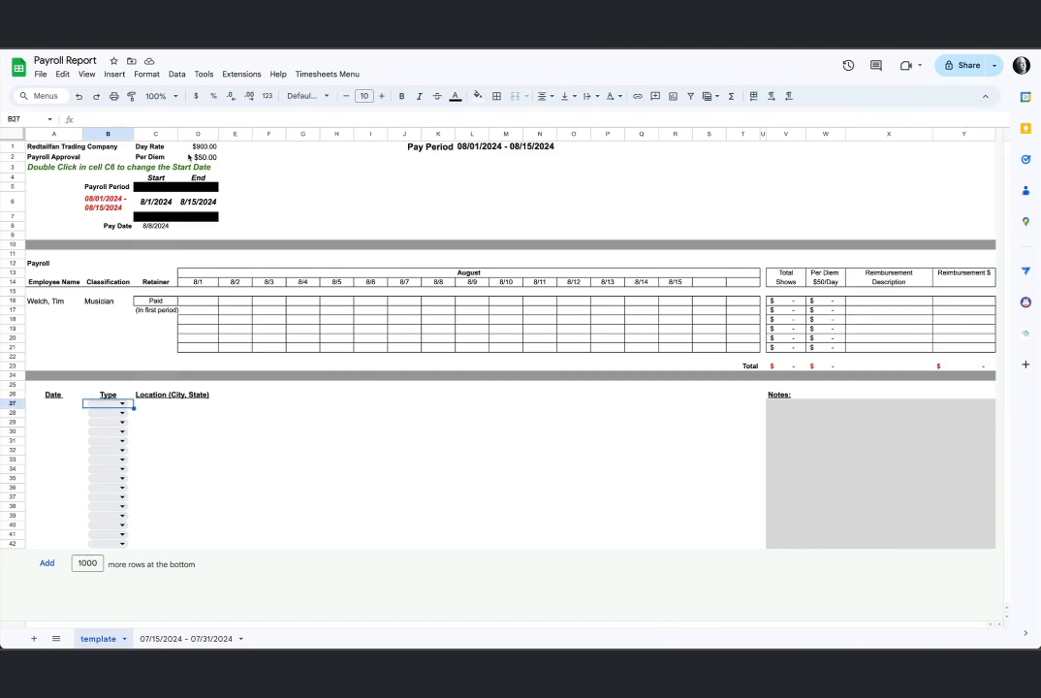
left_click(204, 74)
left_click(176, 74)
left_click(213, 317)
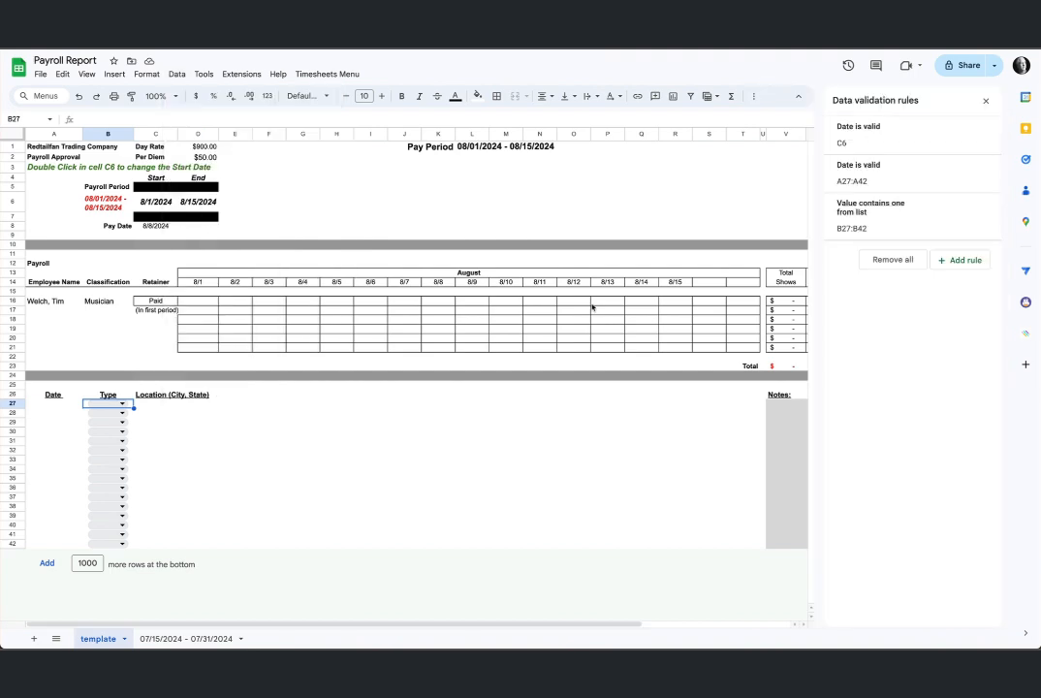
left_click(927, 219)
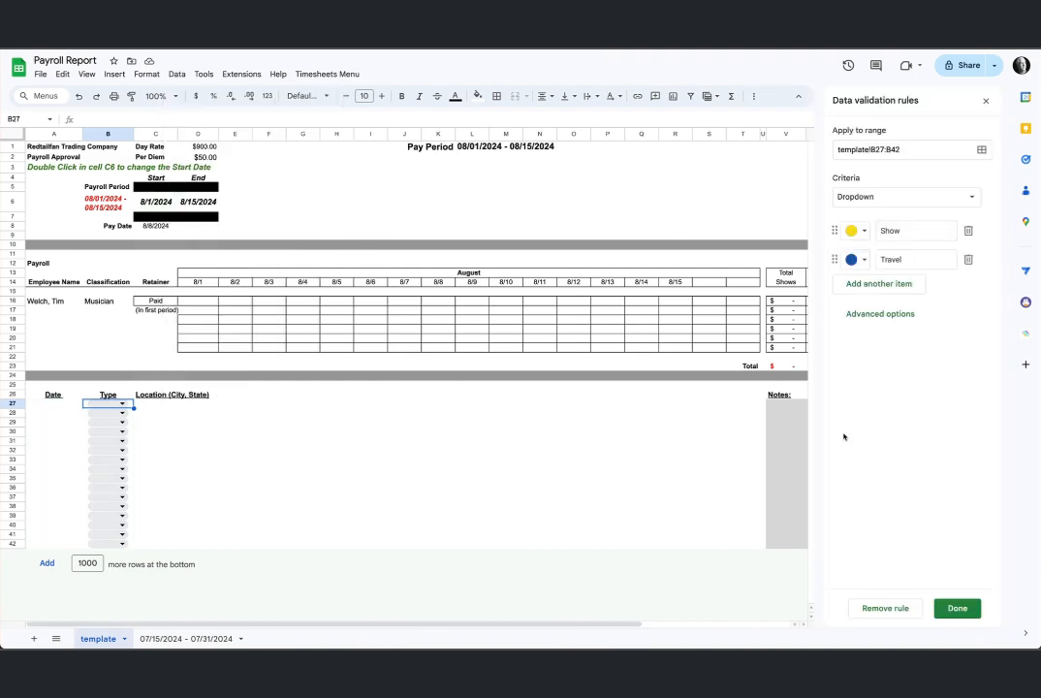
left_click(952, 607)
left_click(986, 101)
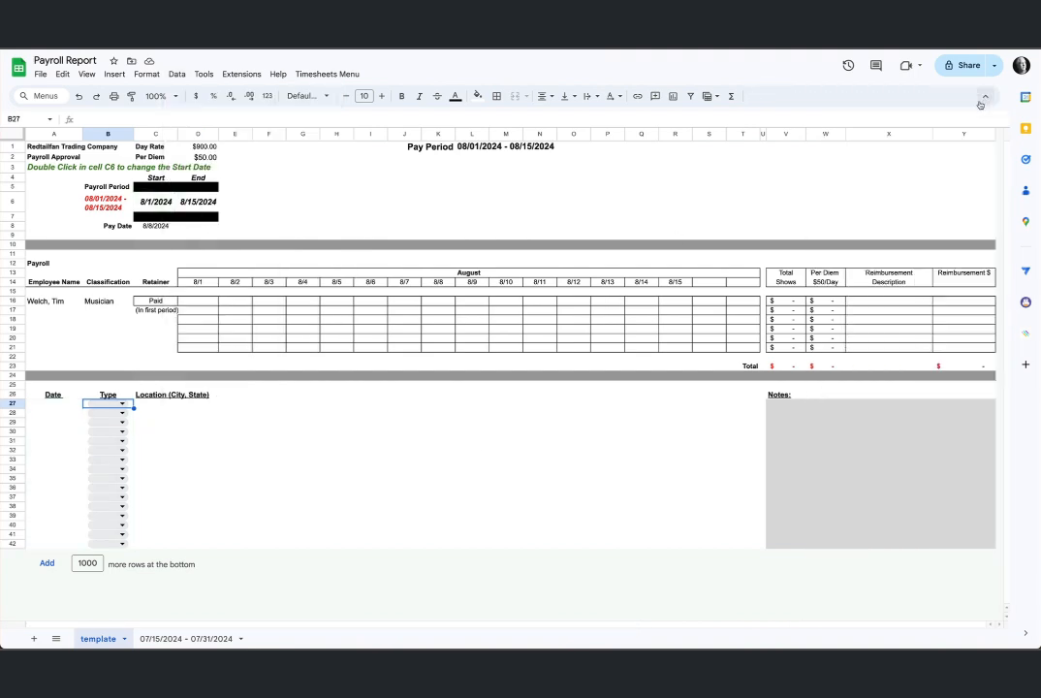